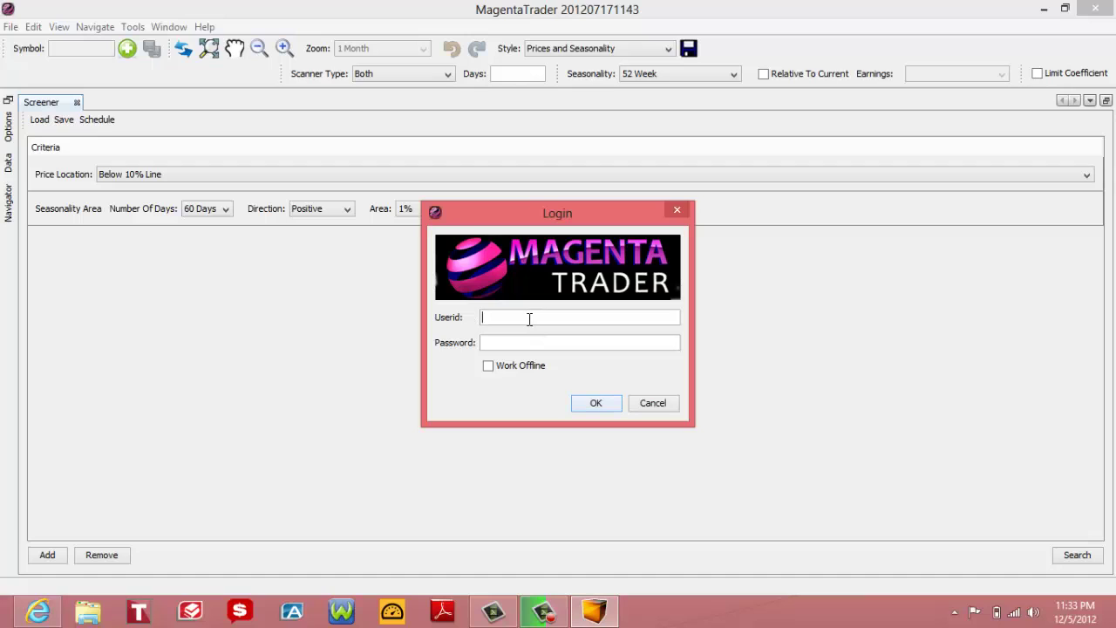
Step: Log in to MagentaTrader with the account's user ID and password
text(fxt001)
text(••••••)
click(605, 408)
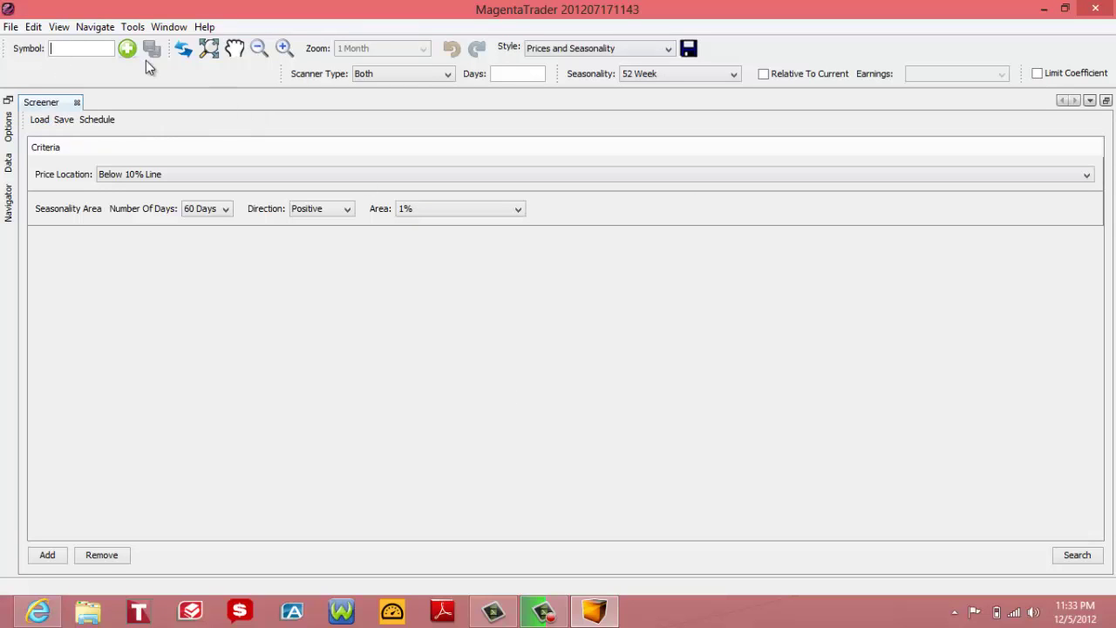
Step: Show the Screener window and remove the Price Location and Seasonality Area criteria
click(161, 28)
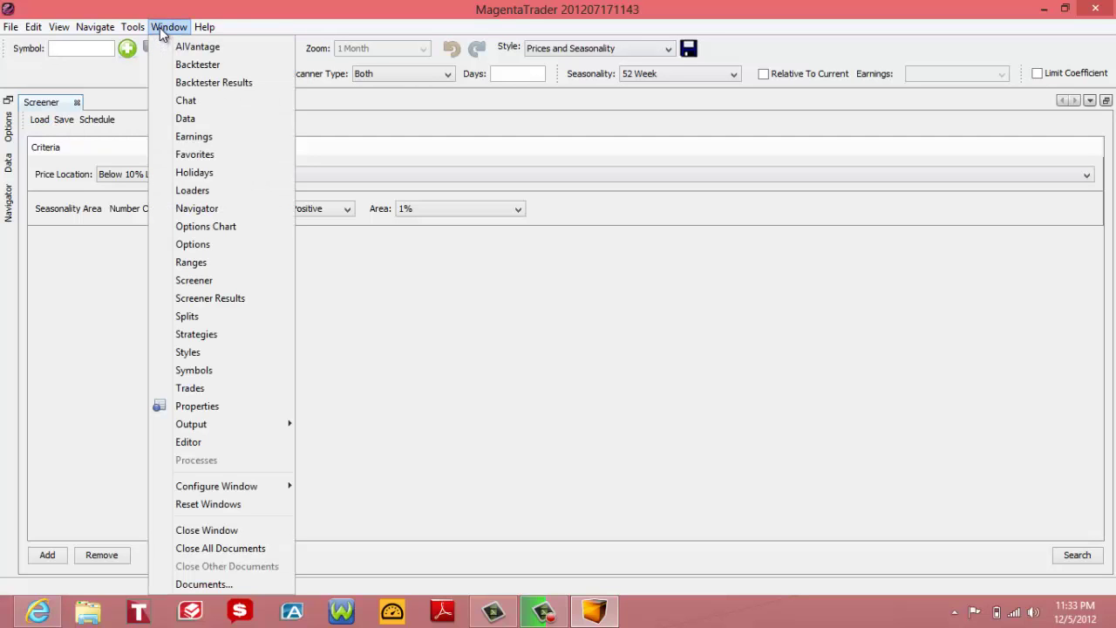
click(194, 280)
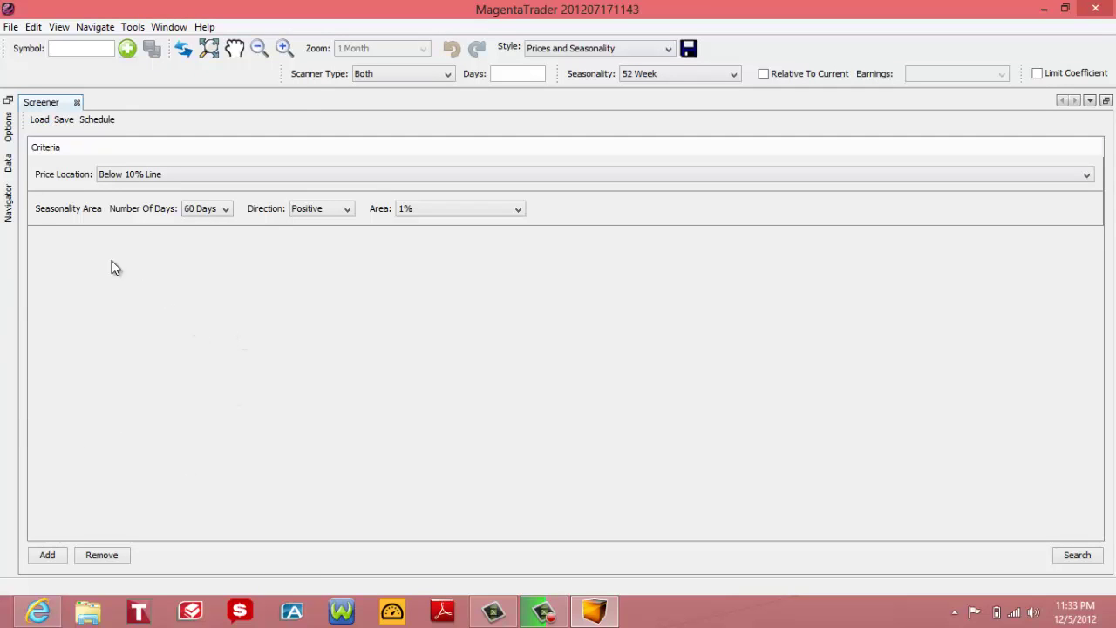
click(64, 180)
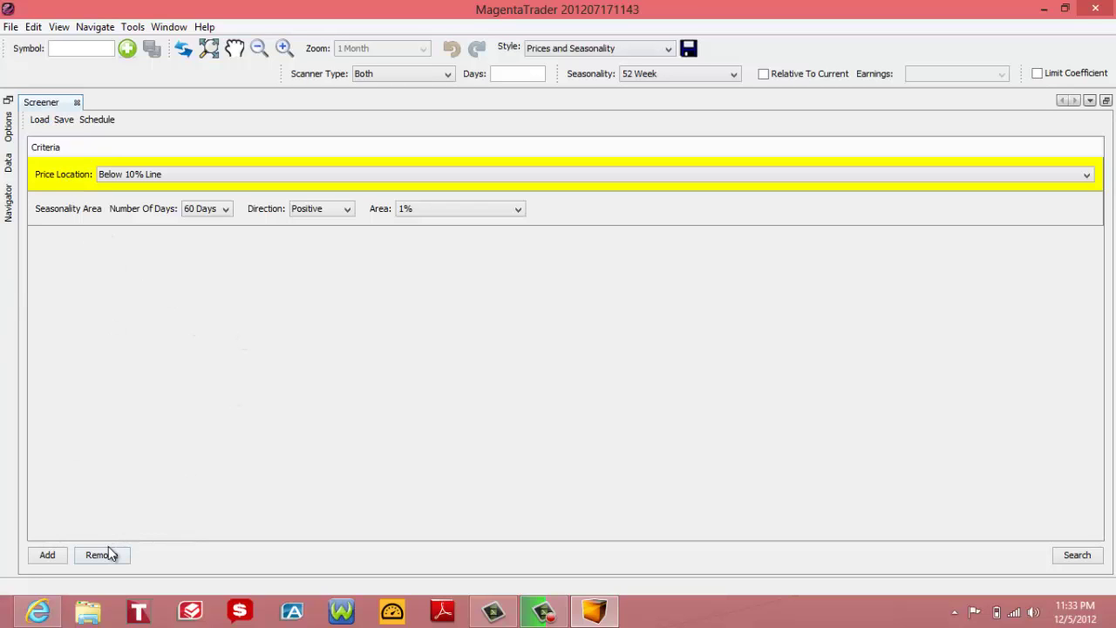
click(101, 554)
click(81, 180)
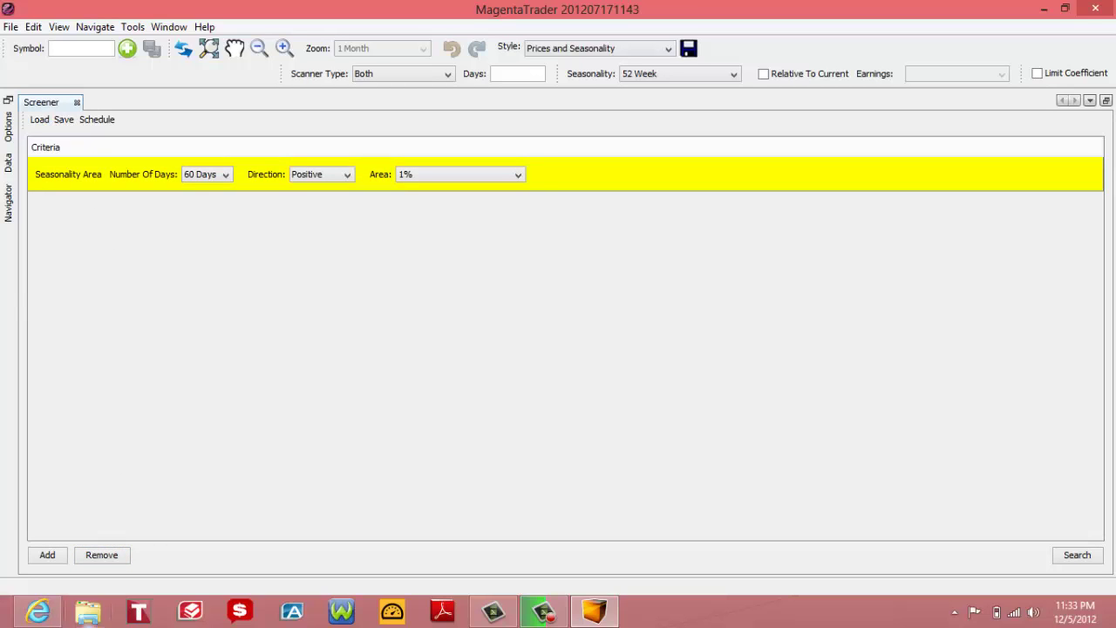
click(127, 562)
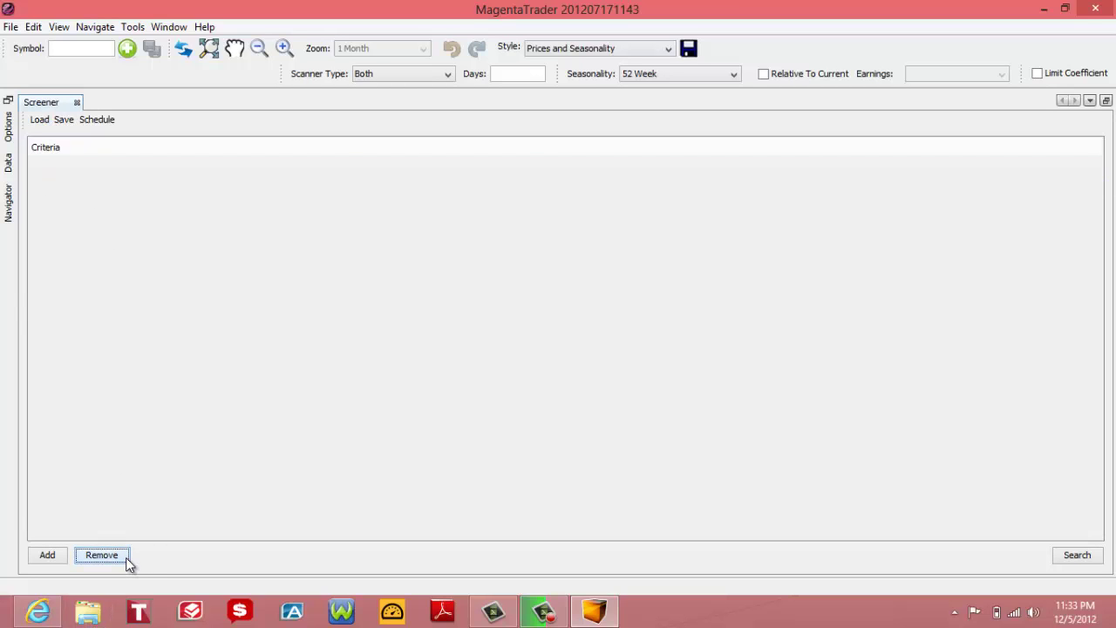
Step: Add a Seasonality Area criterion with Number Of Days 60 Days and Area 15%
click(40, 558)
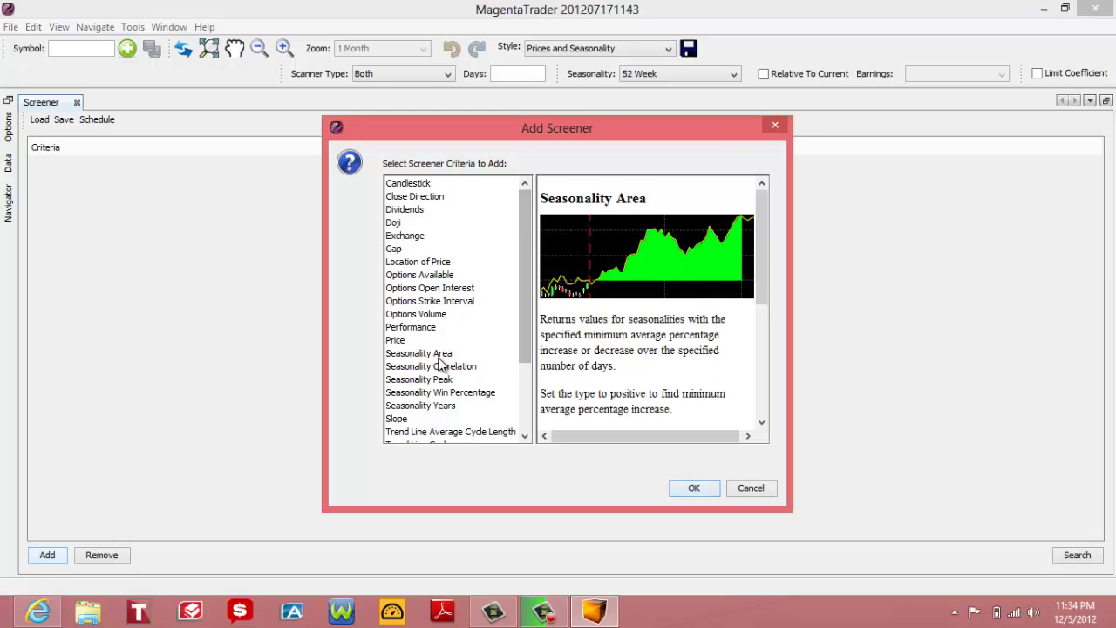
click(441, 355)
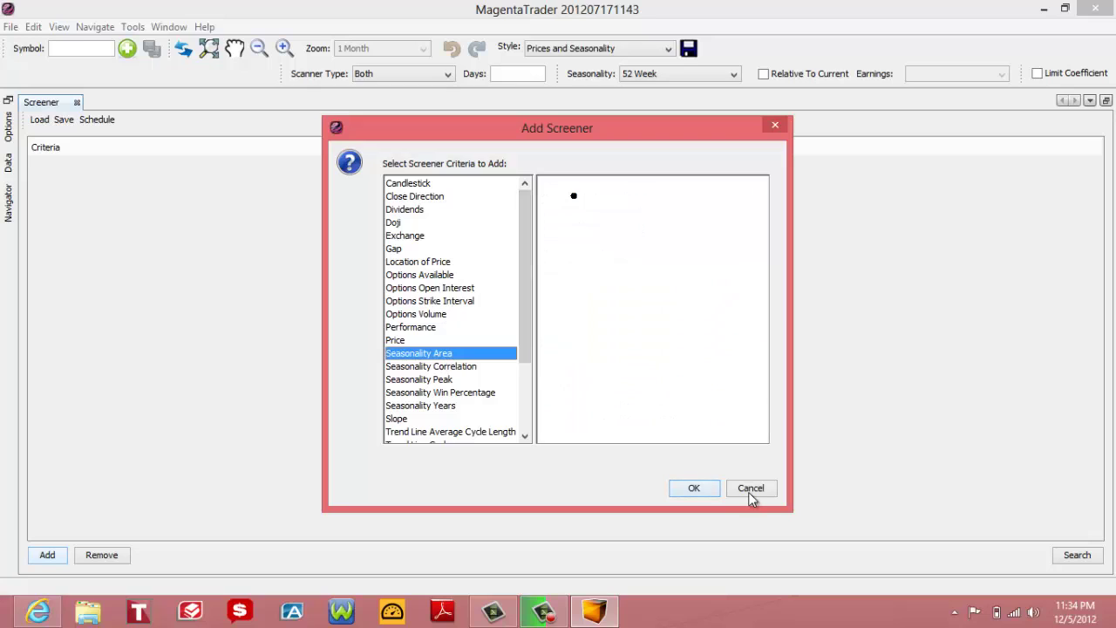
click(694, 489)
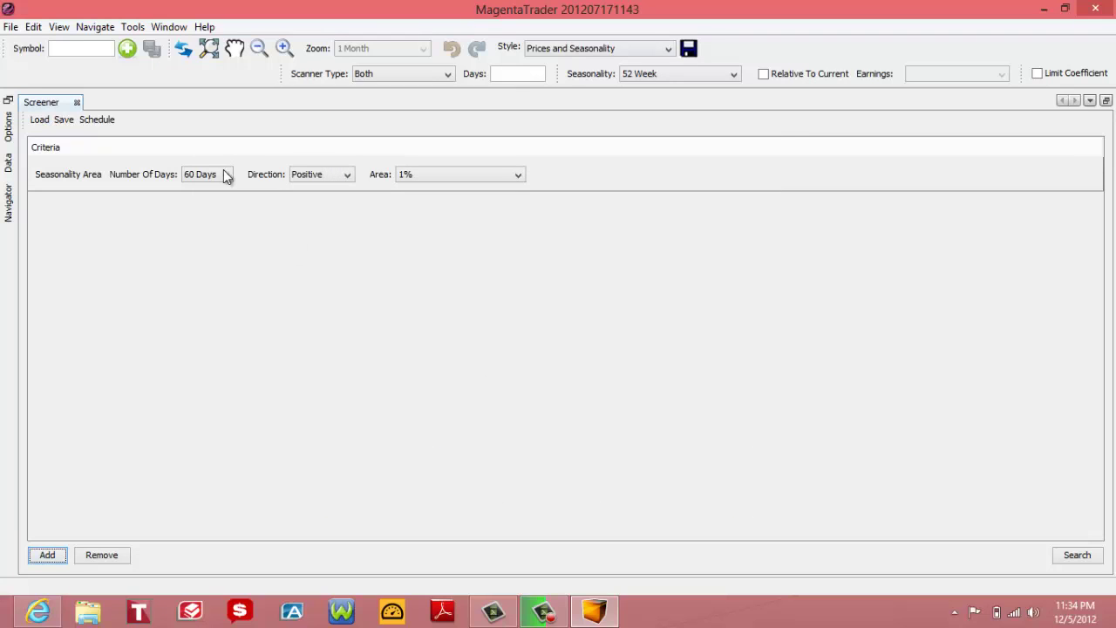
click(197, 178)
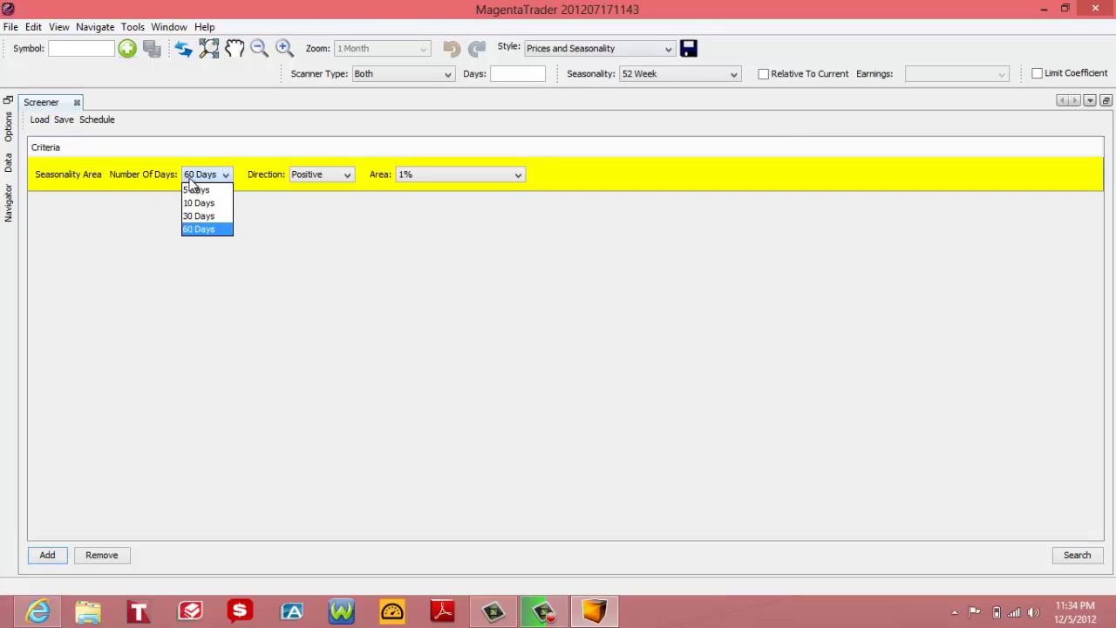
click(207, 231)
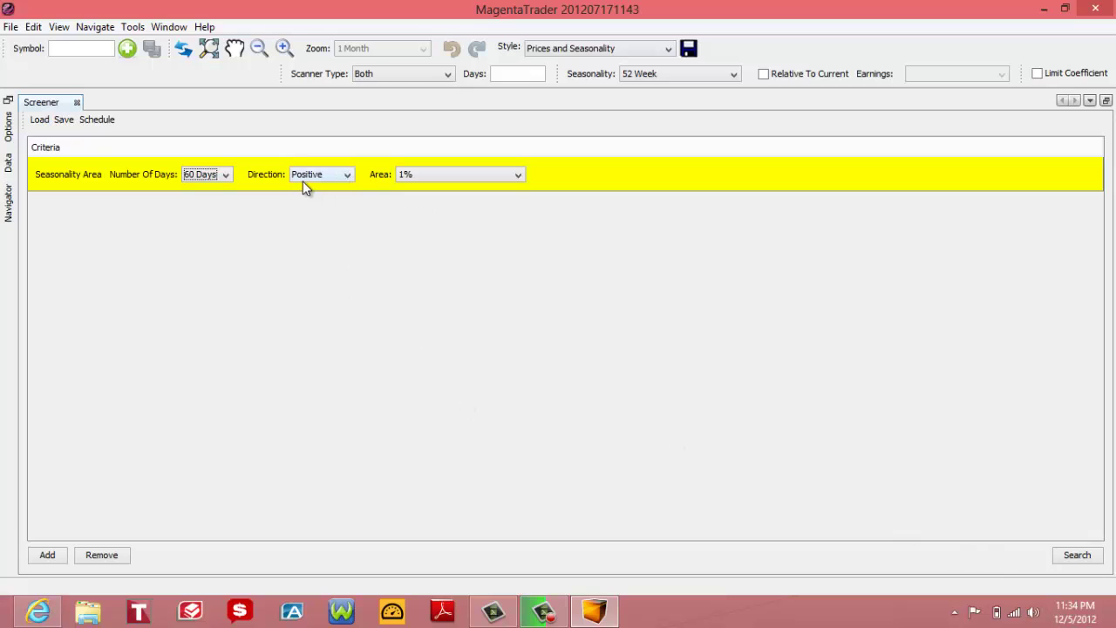
click(520, 175)
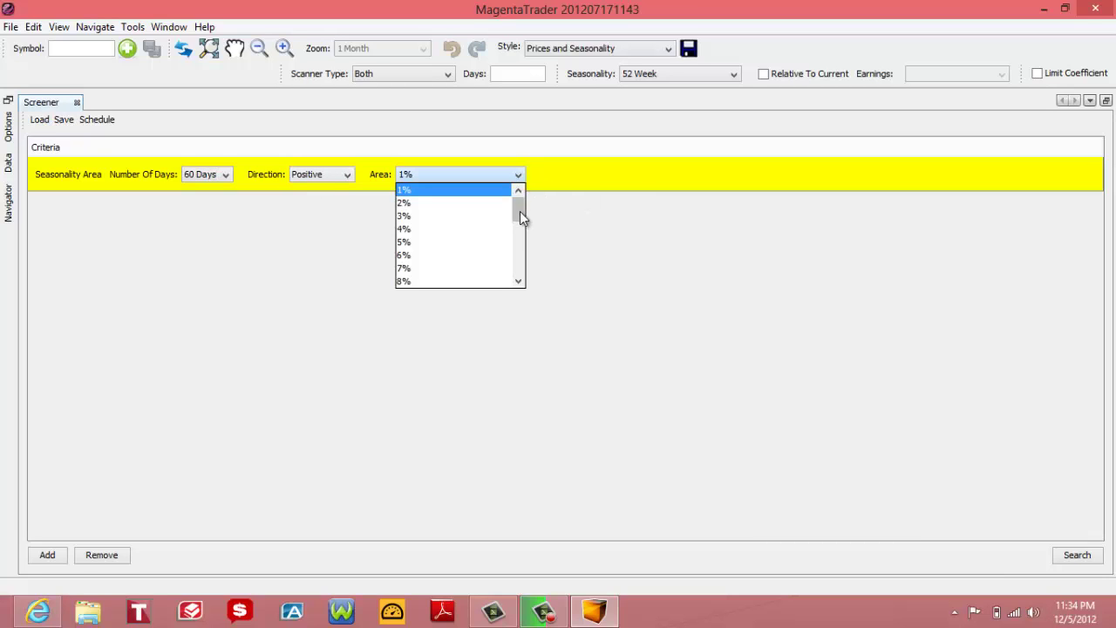
drag(520, 211, 520, 250)
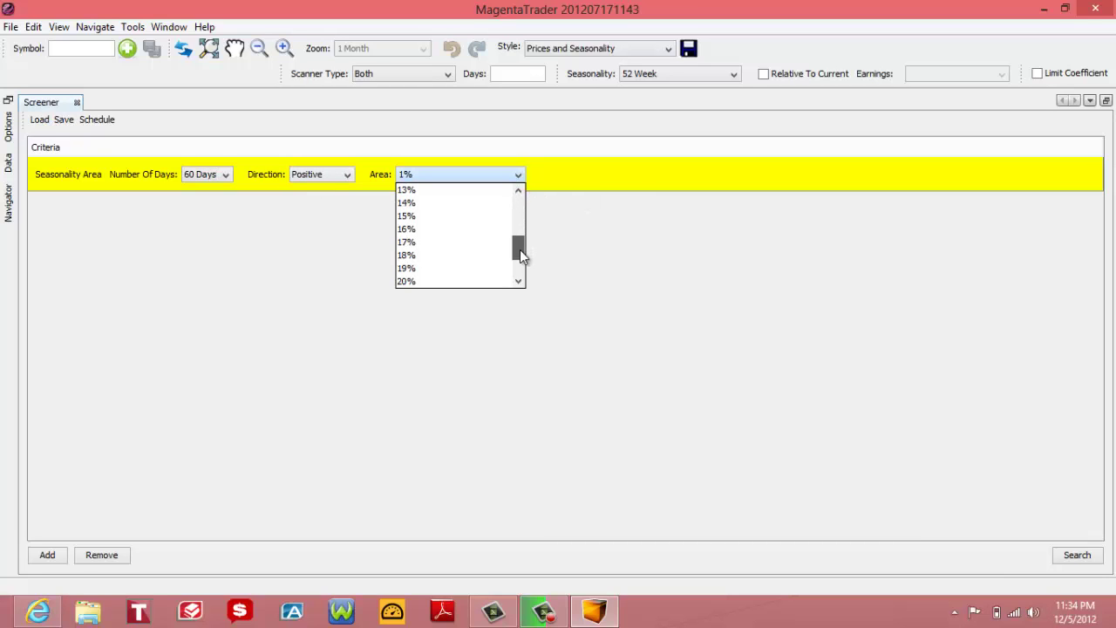
click(442, 220)
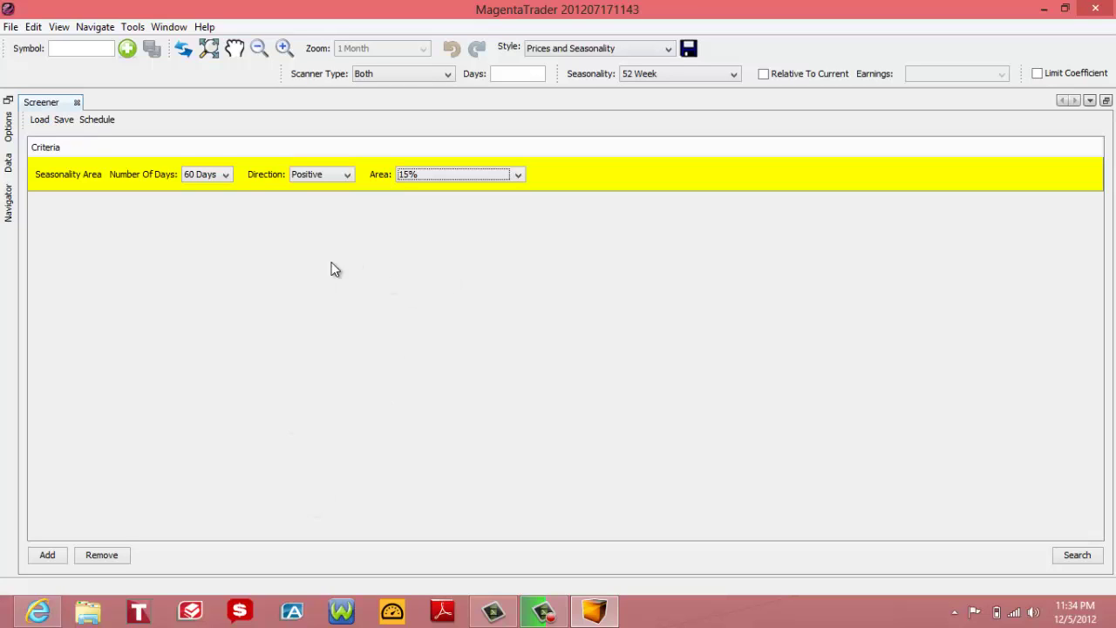
Step: Add a Seasonality Years criterion with a minimum of 7 years
click(56, 554)
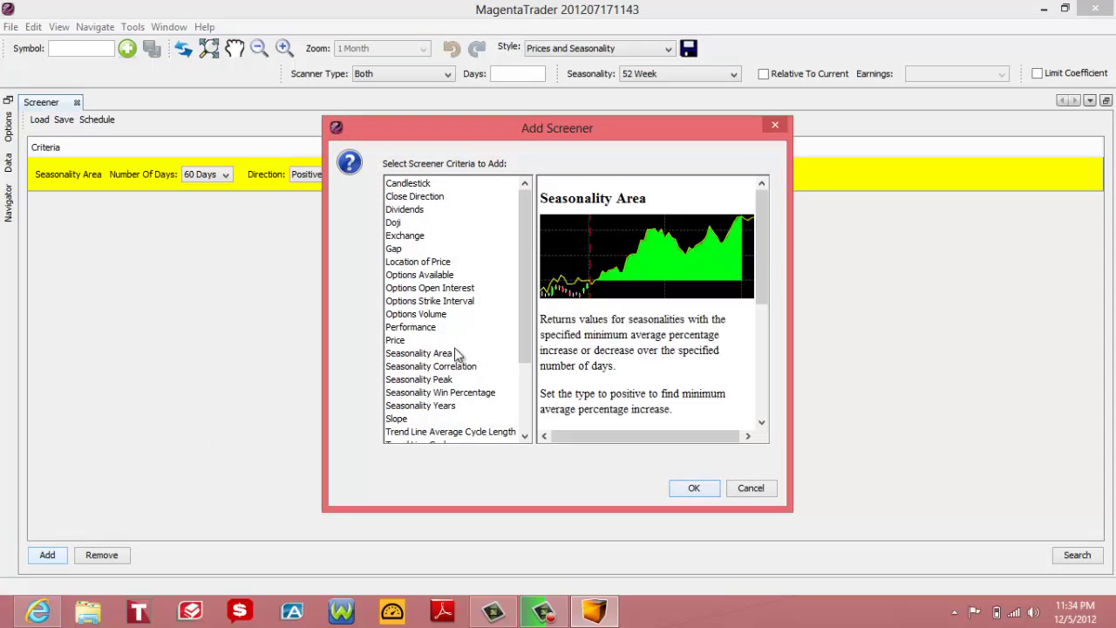
drag(521, 300, 529, 318)
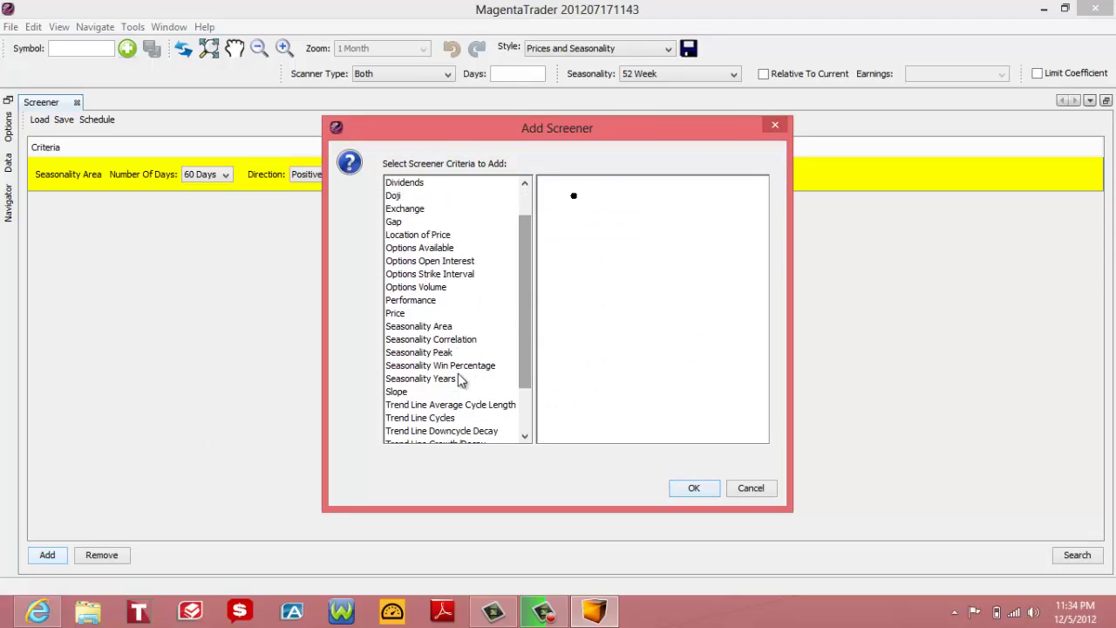
click(403, 382)
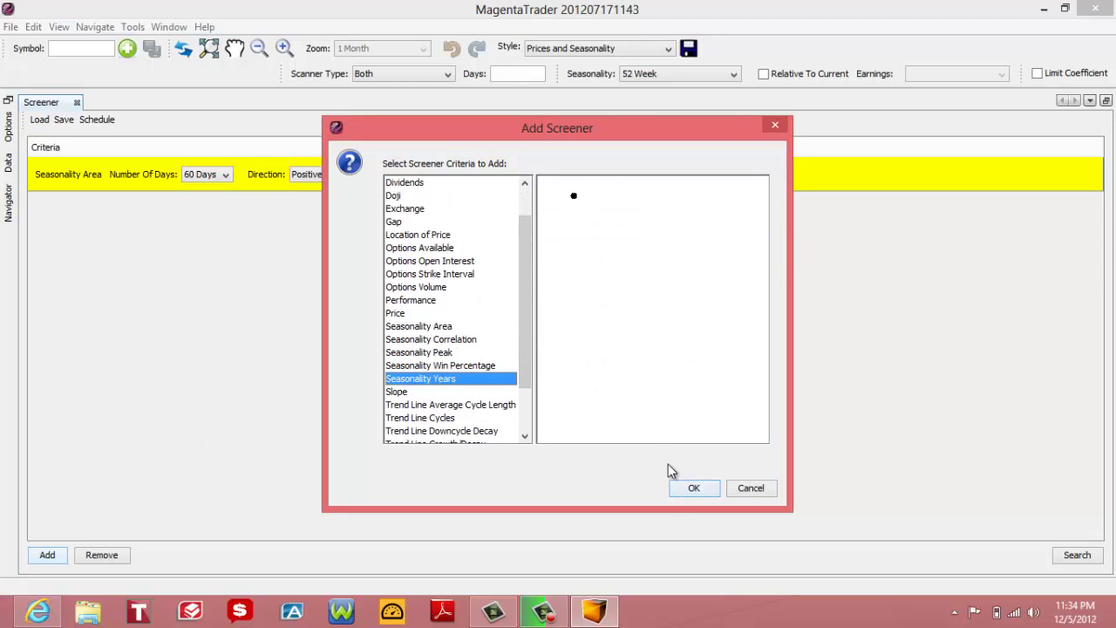
click(692, 487)
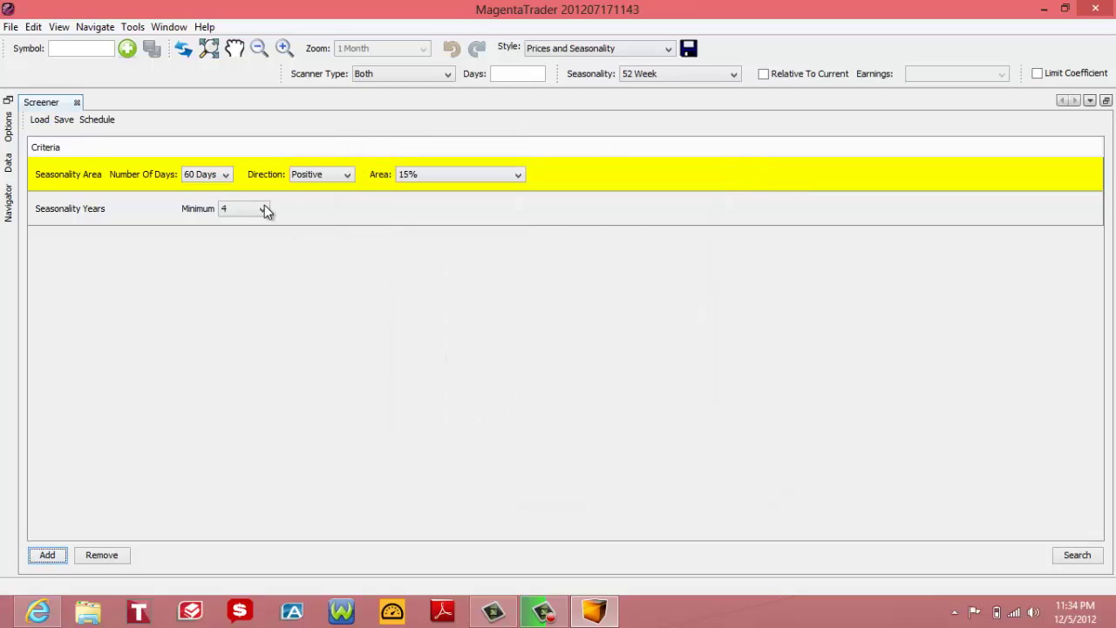
click(264, 206)
click(248, 281)
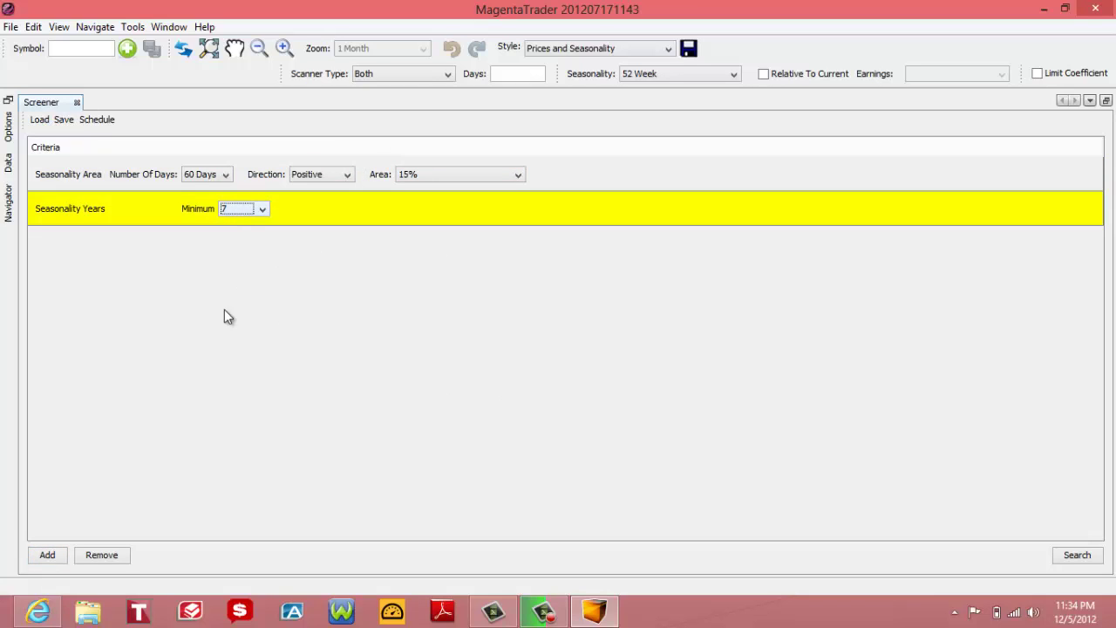
Step: Add a Seasonality Win Percentage criterion set to 80% wins and POSITIVE type
click(47, 559)
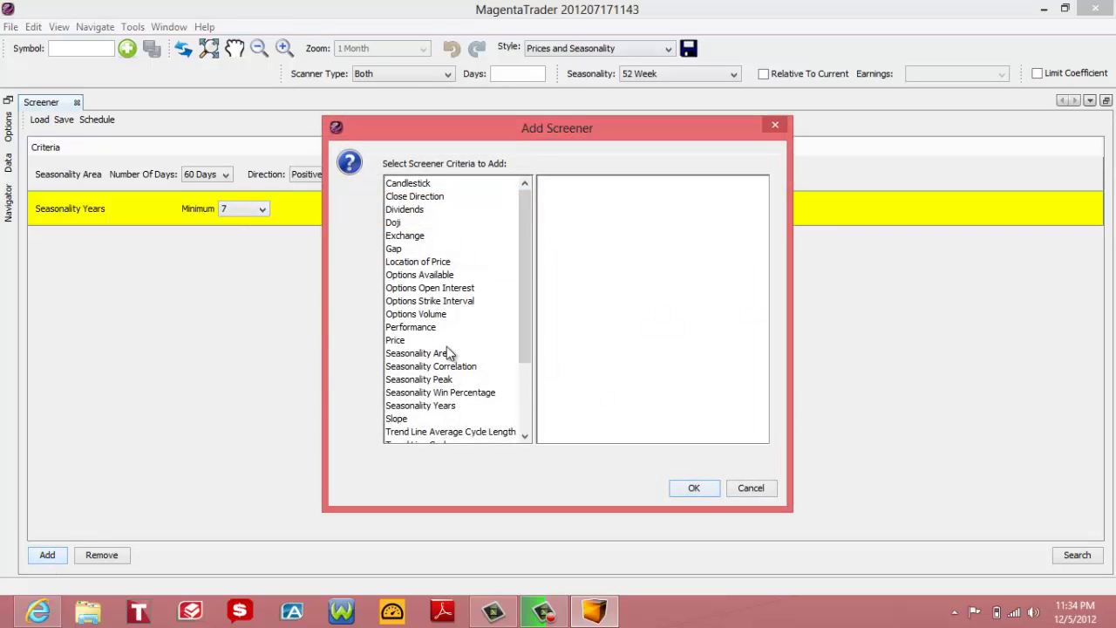
drag(535, 288, 529, 297)
scroll(528, 297, down, 2)
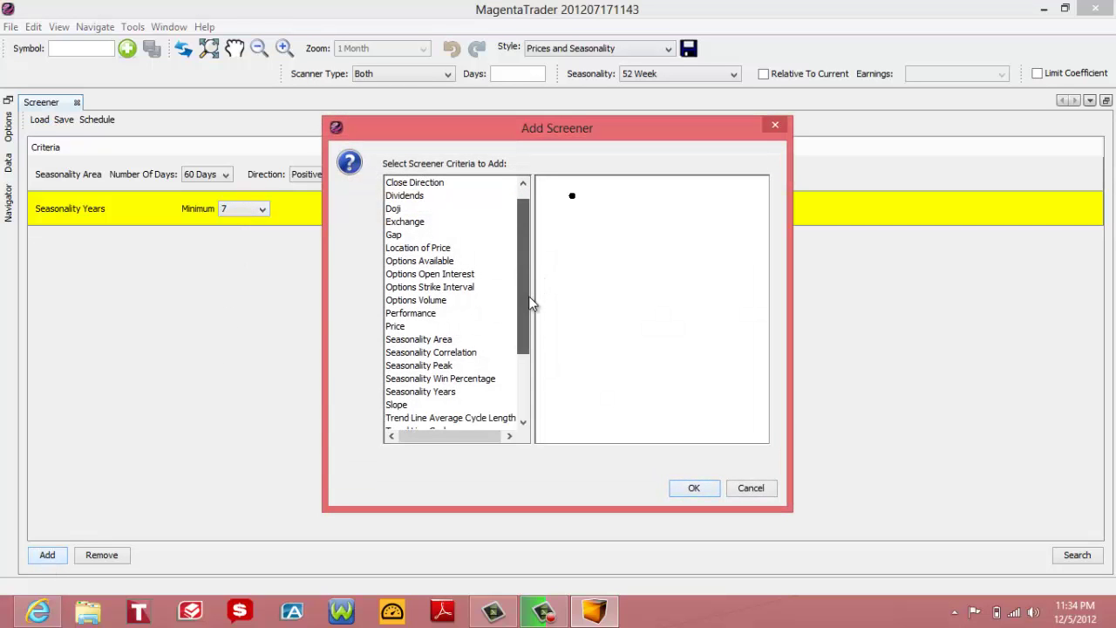
click(440, 327)
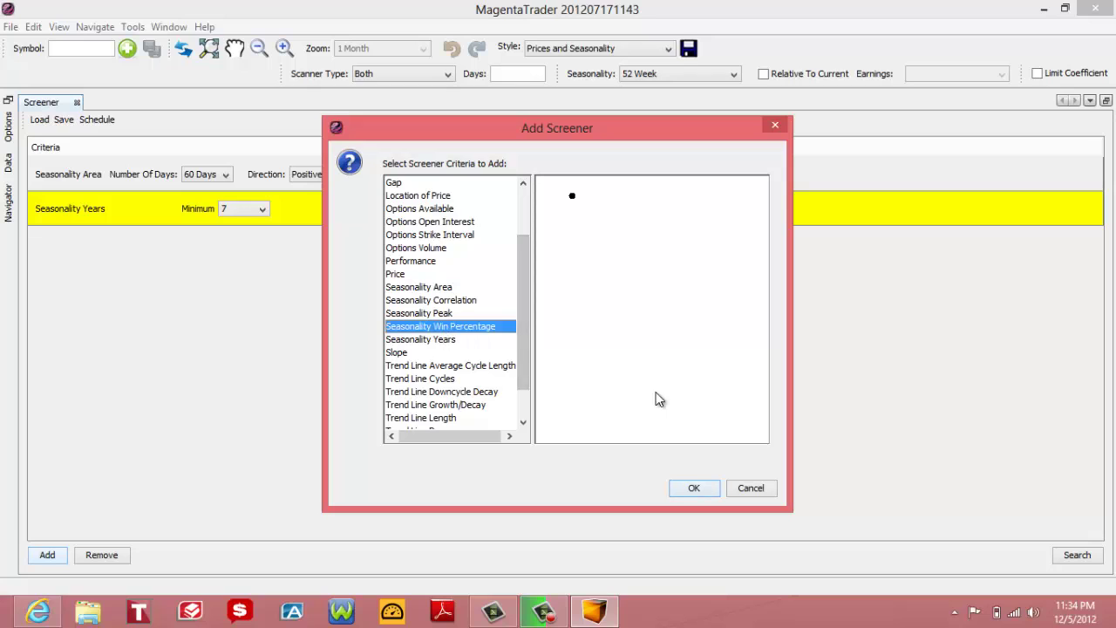
click(696, 488)
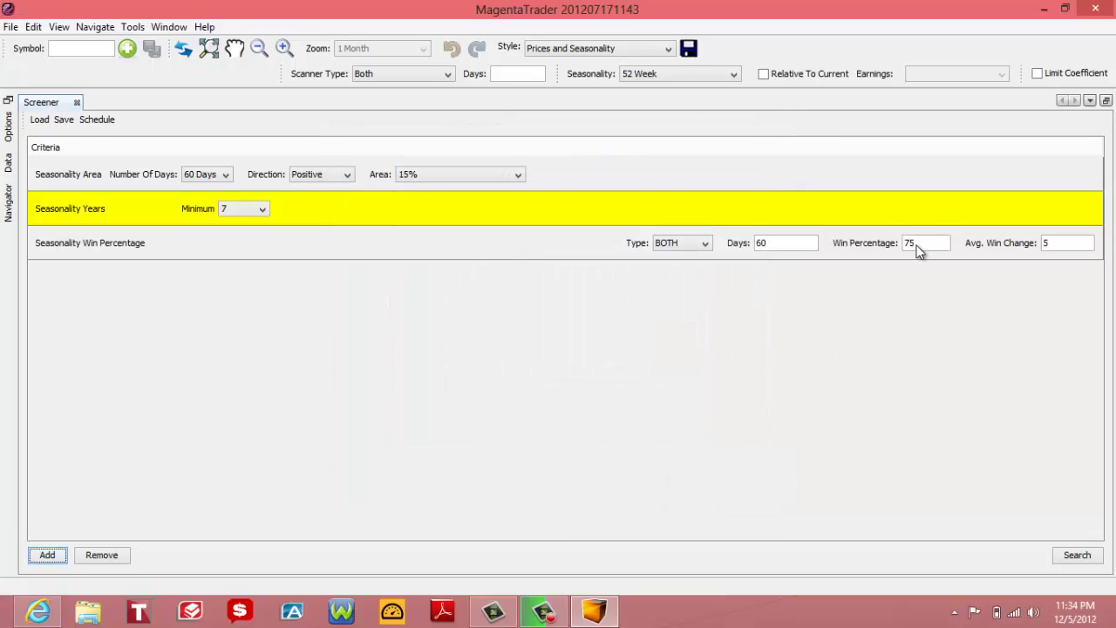
click(918, 242)
key(BackSpace)
key(BackSpace)
text(8)
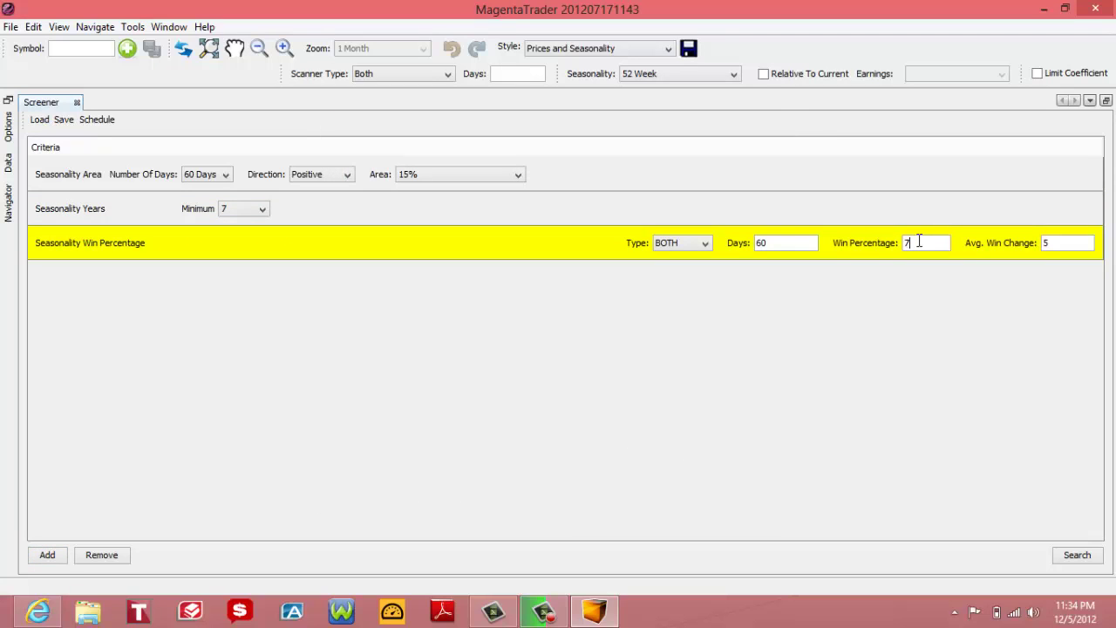
key(BackSpace)
text(80)
click(706, 243)
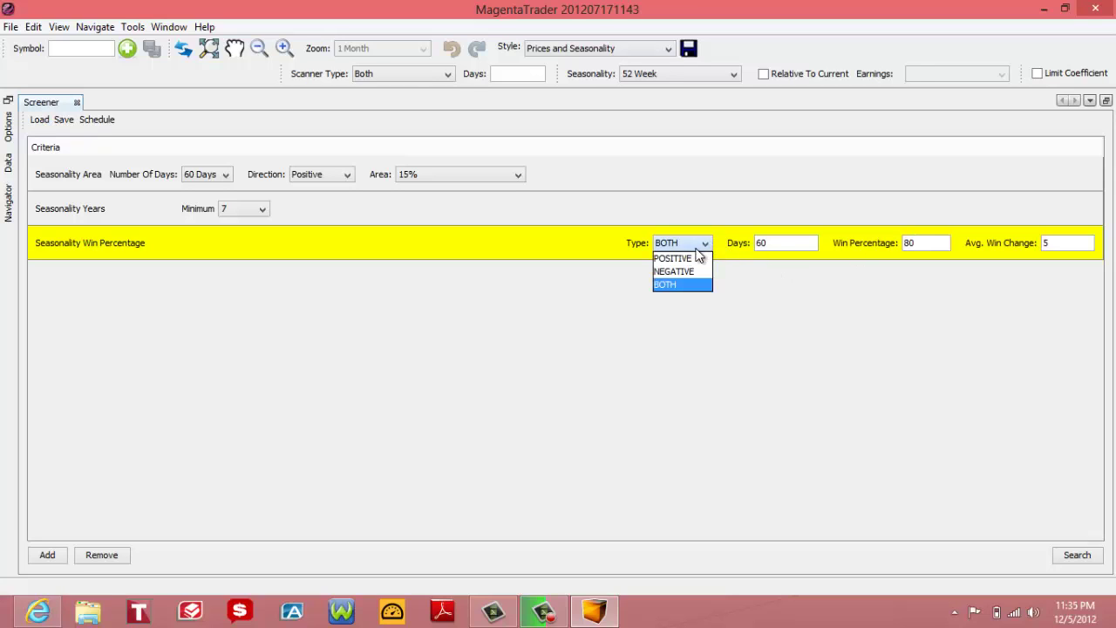
click(680, 259)
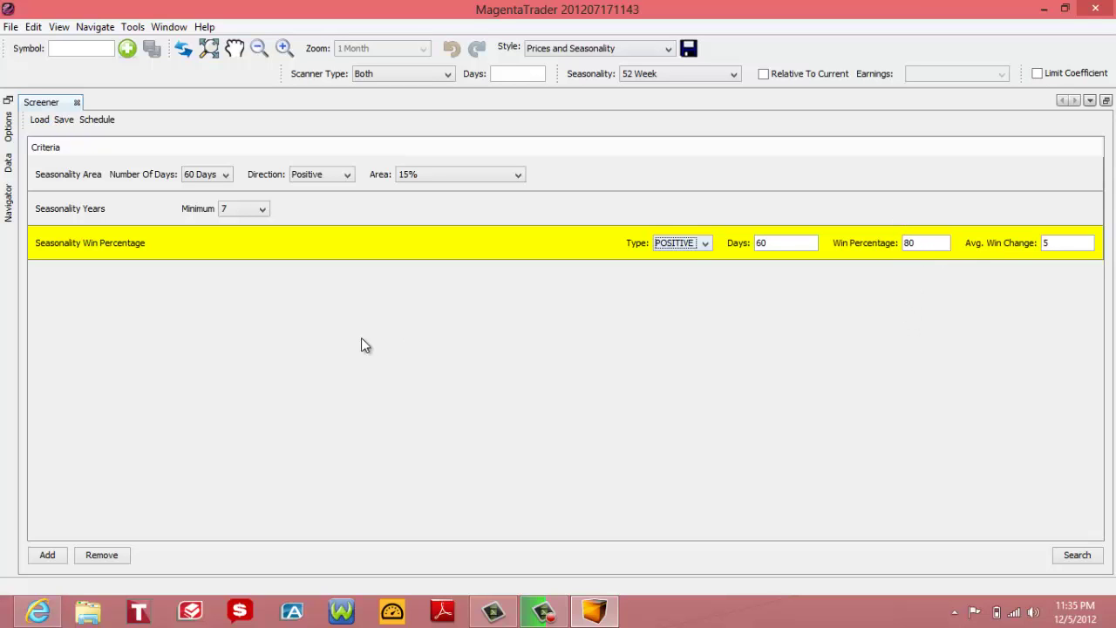
click(53, 553)
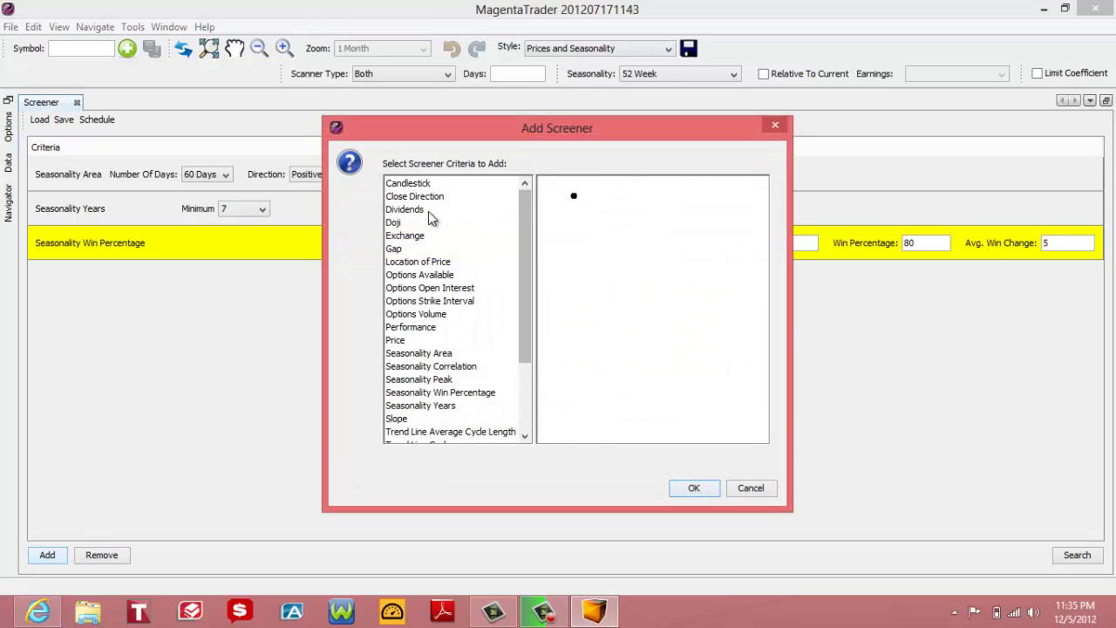
Step: Add an Exchange criterion (American Equities) and an Options Available criterion
click(418, 237)
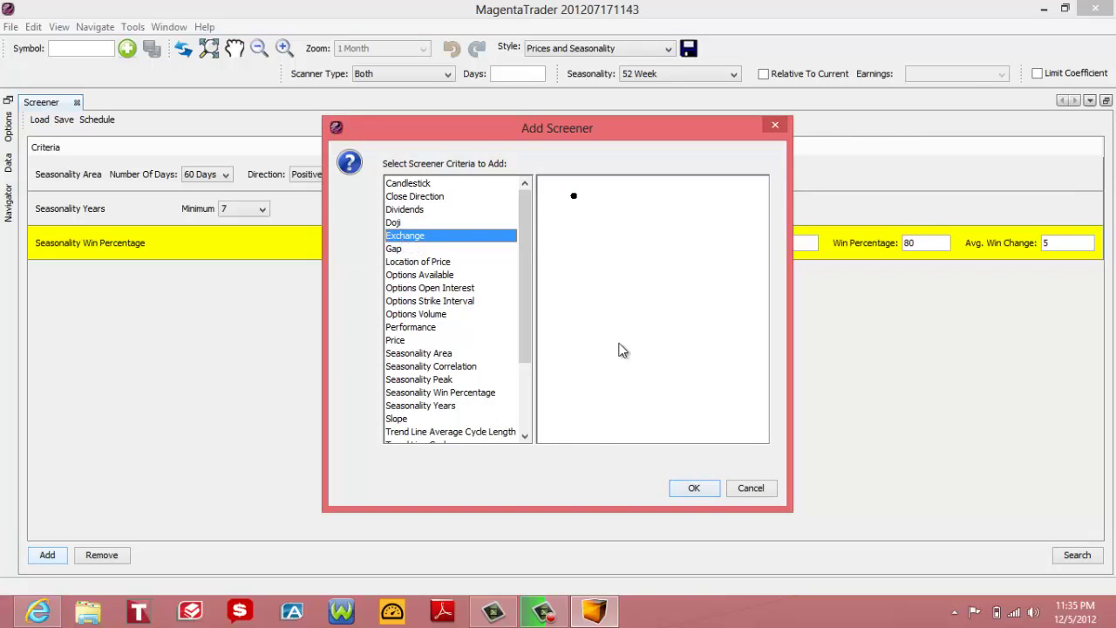
click(694, 489)
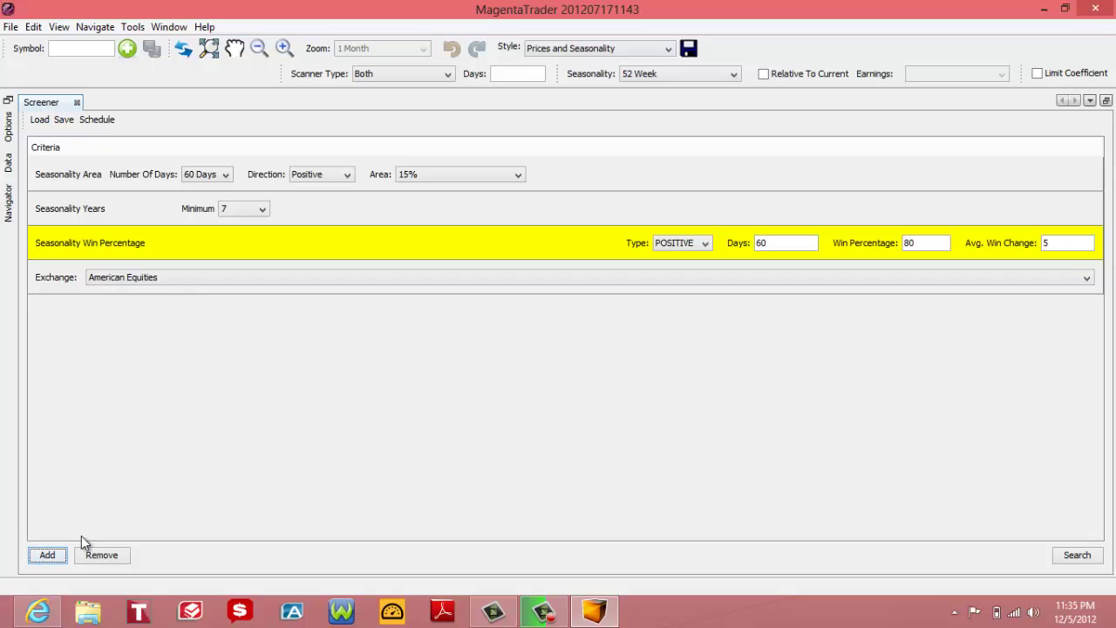
click(47, 555)
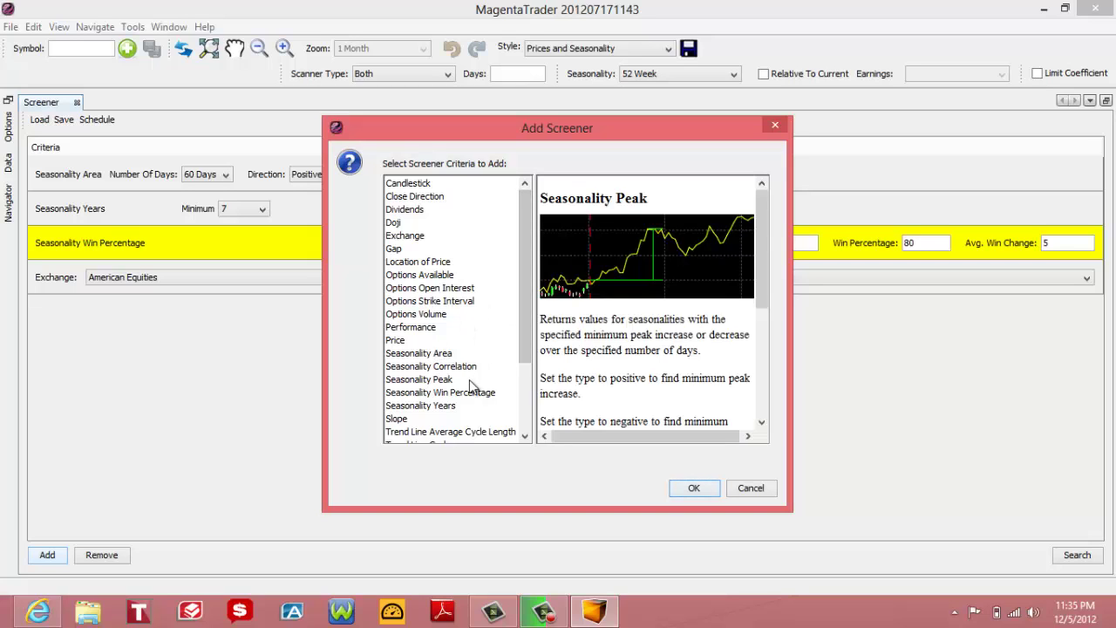
click(425, 275)
click(693, 488)
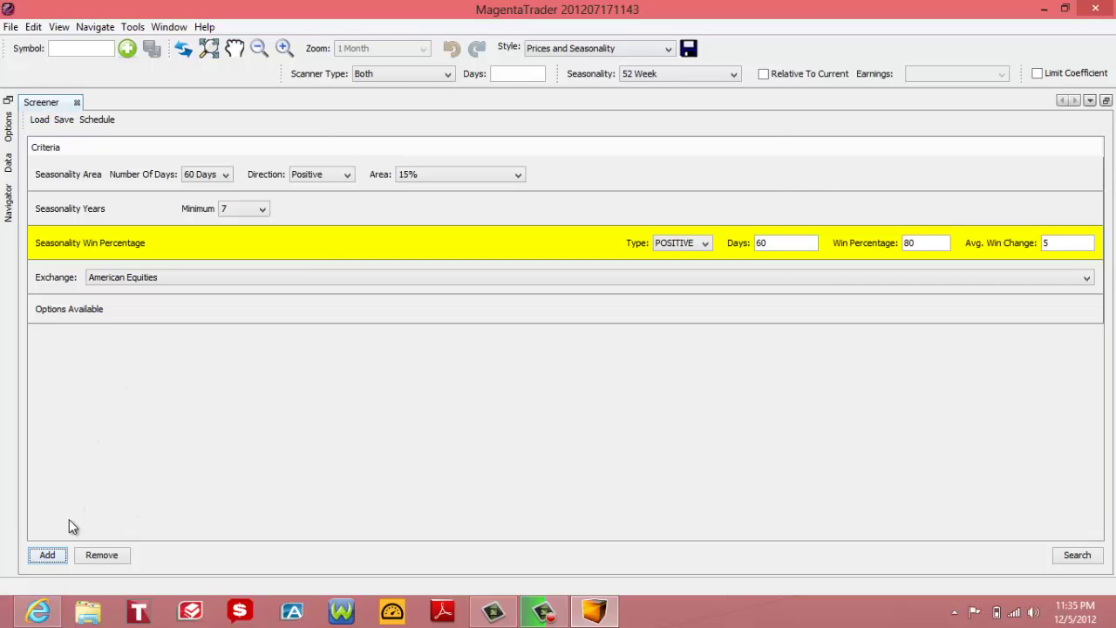
click(47, 556)
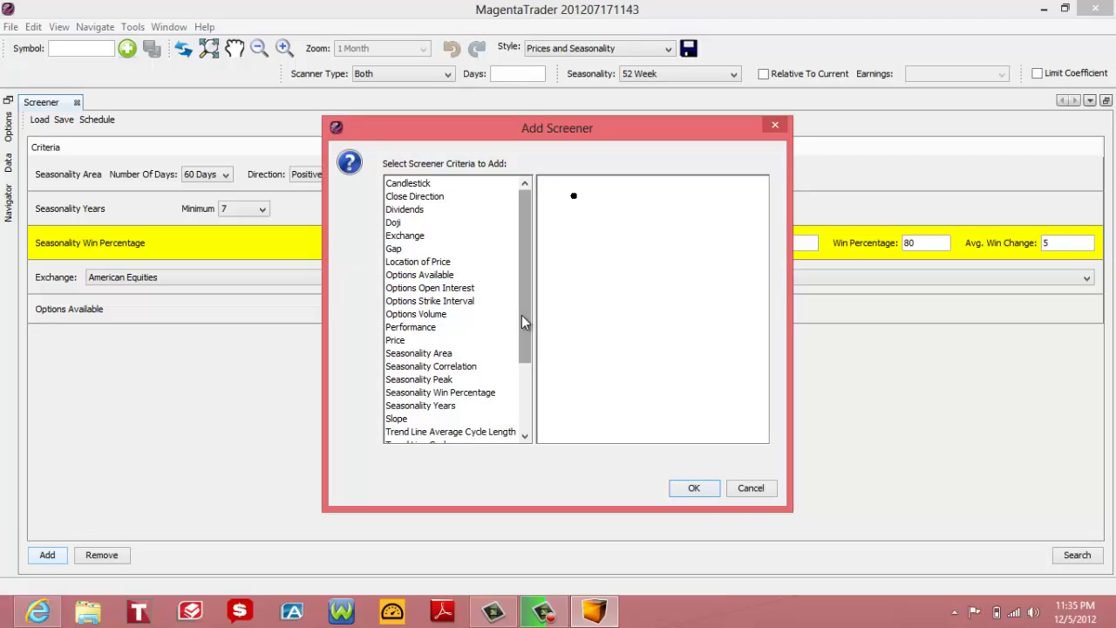
Step: Add a Volume Moving Average criterion with a lower bound of 701538 and no upper limit
drag(522, 314, 522, 405)
click(467, 437)
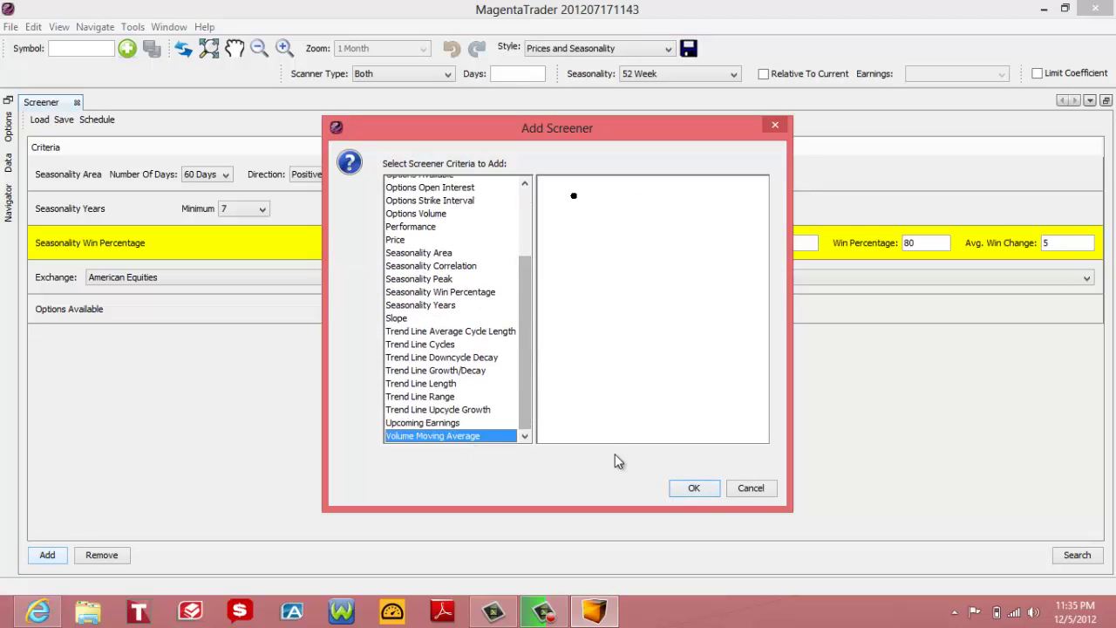
click(697, 491)
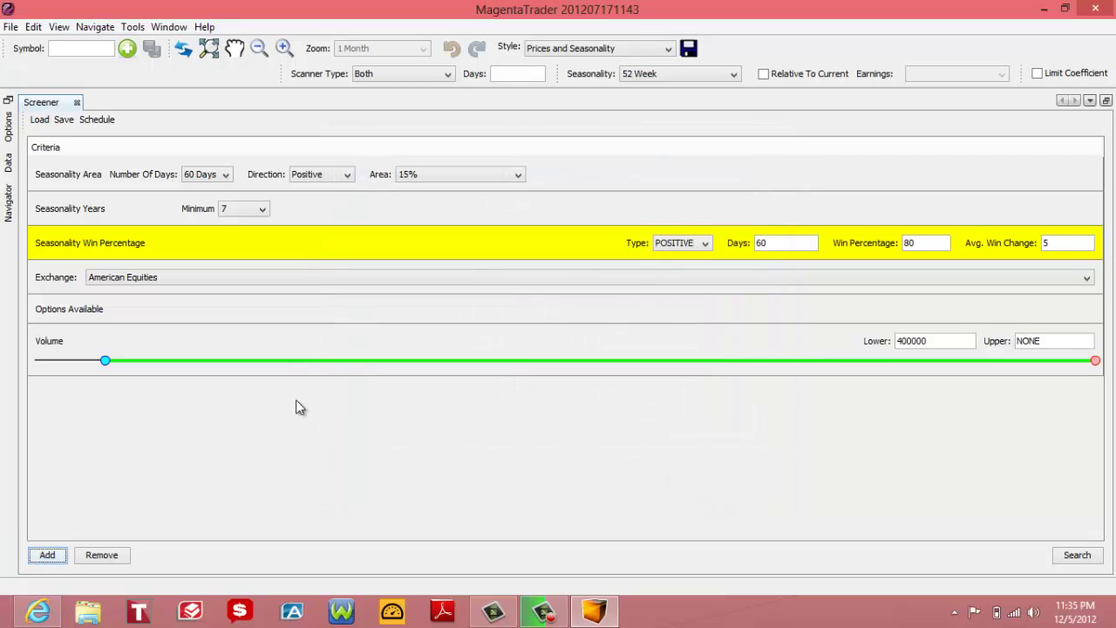
drag(106, 360, 159, 362)
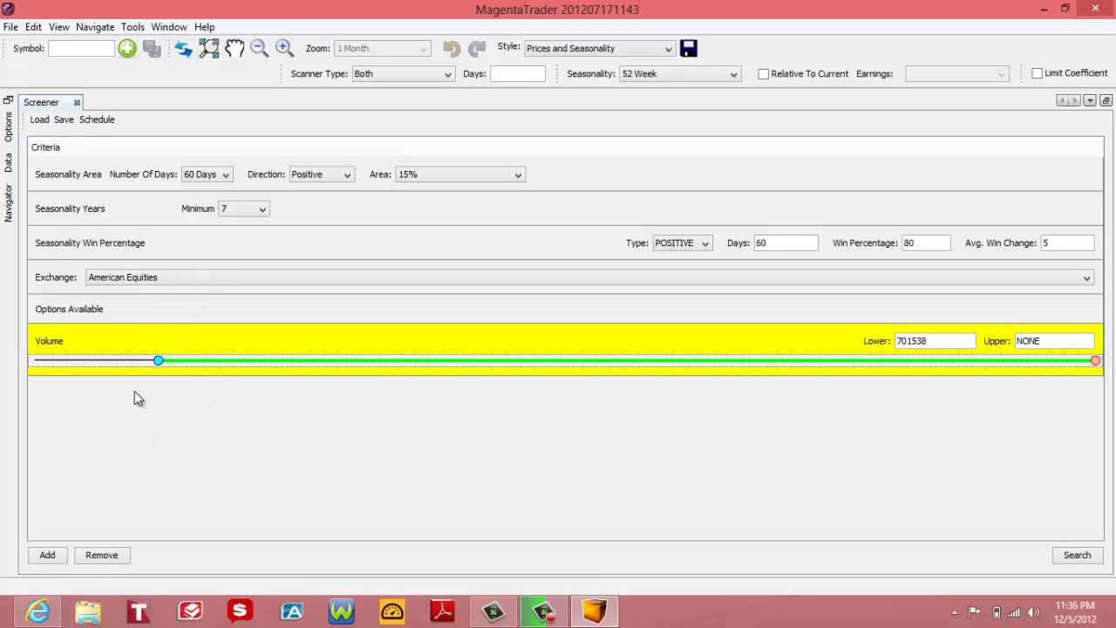
click(53, 557)
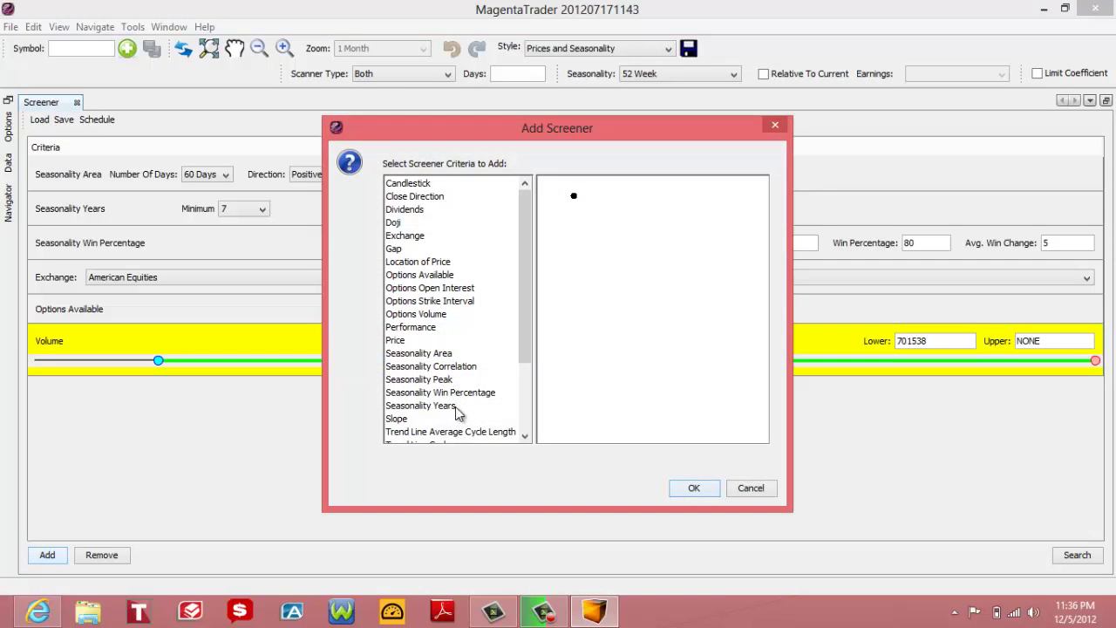
Step: Add the Seasonality Correlation criterion with Correlation 100
click(514, 367)
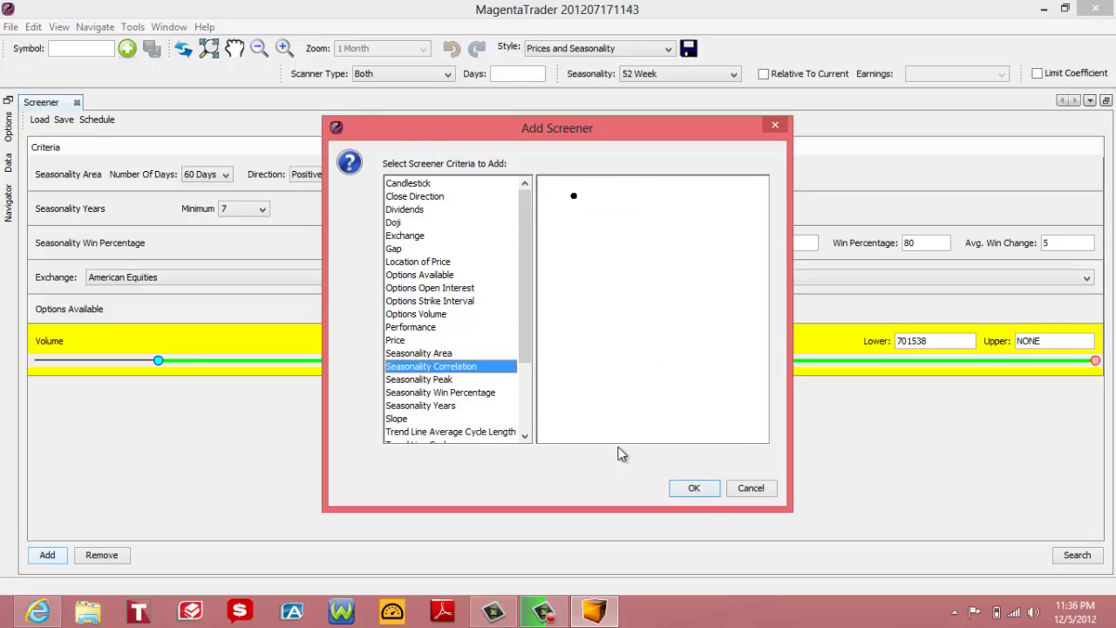
click(699, 492)
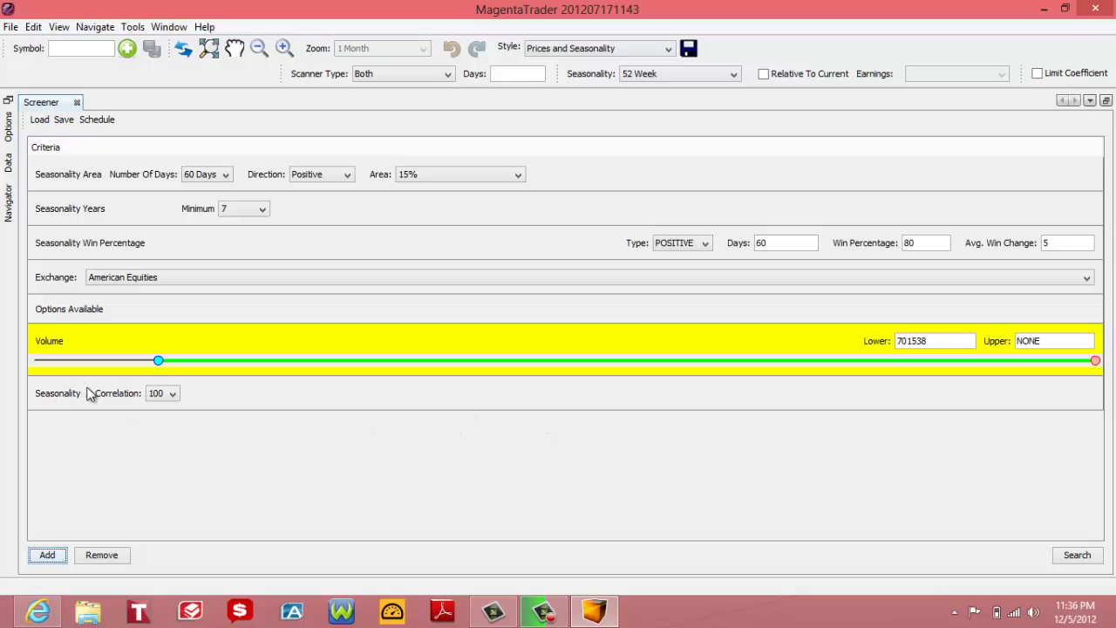
Step: Add a Price criterion and set its Low near 7 with High at NONE
click(48, 555)
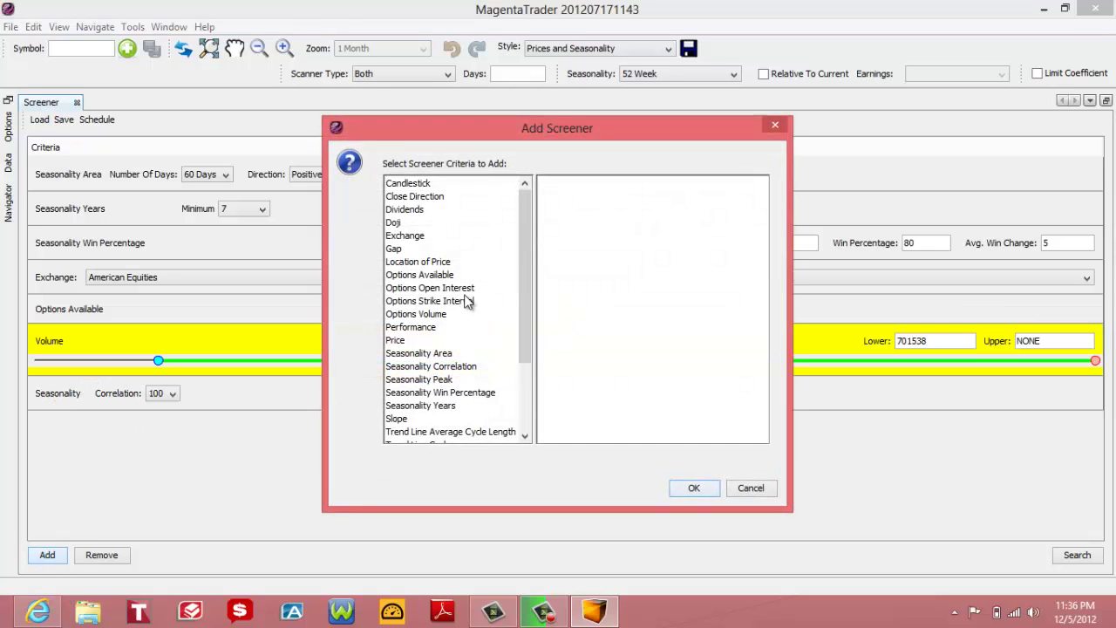
click(446, 340)
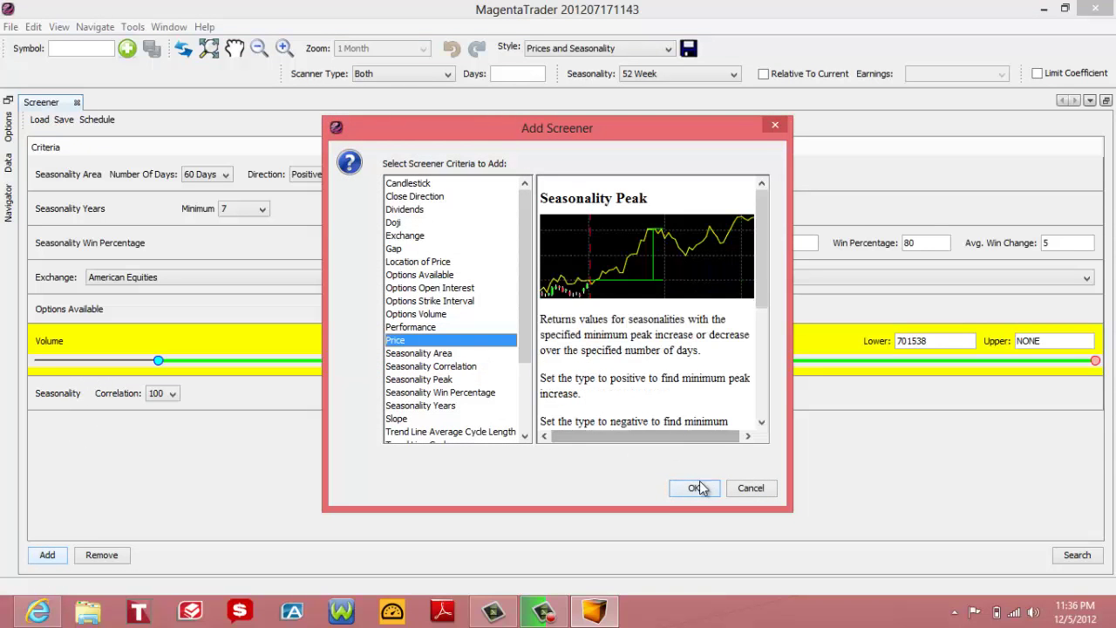
click(695, 488)
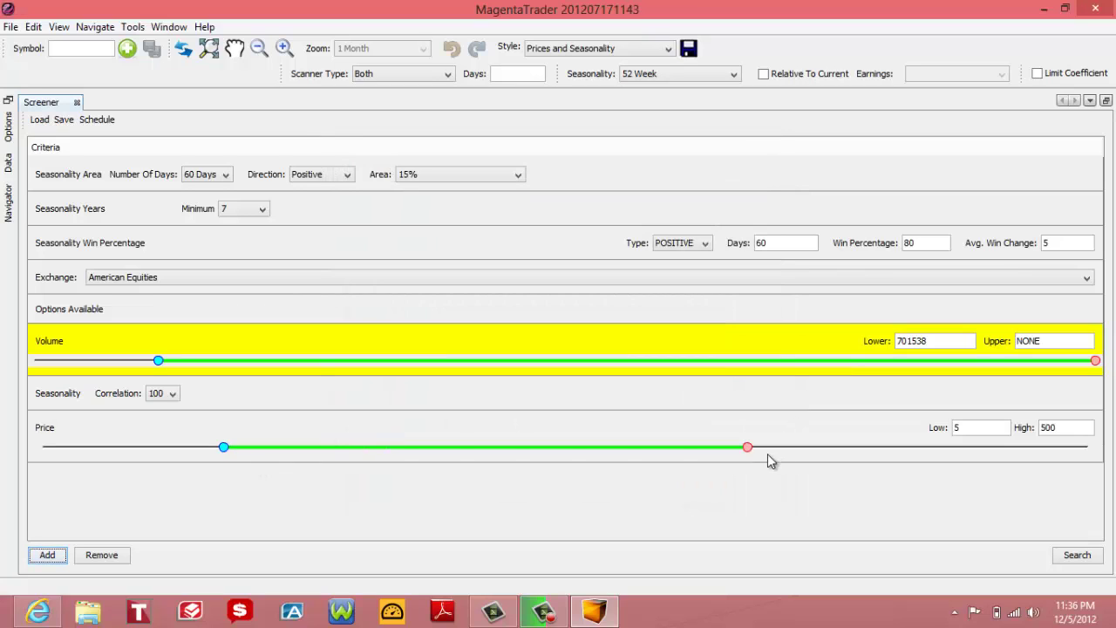
click(755, 451)
drag(755, 450, 1106, 463)
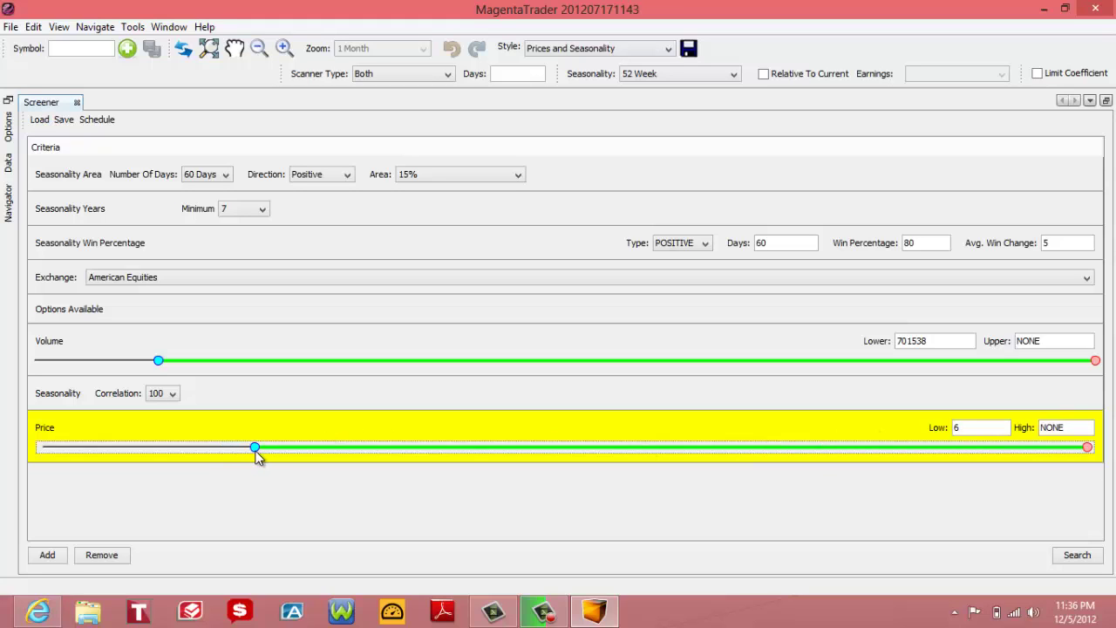
drag(258, 457, 271, 456)
Step: Run the screen for 63 matching stocks and sort them by wins, highest first
click(1078, 555)
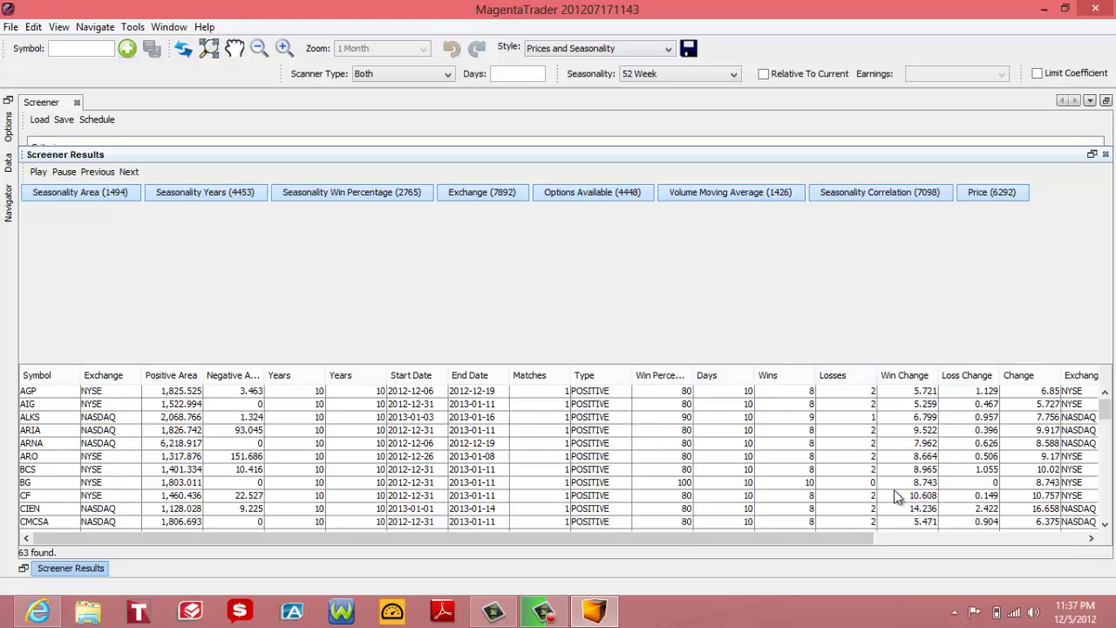
drag(855, 536, 899, 540)
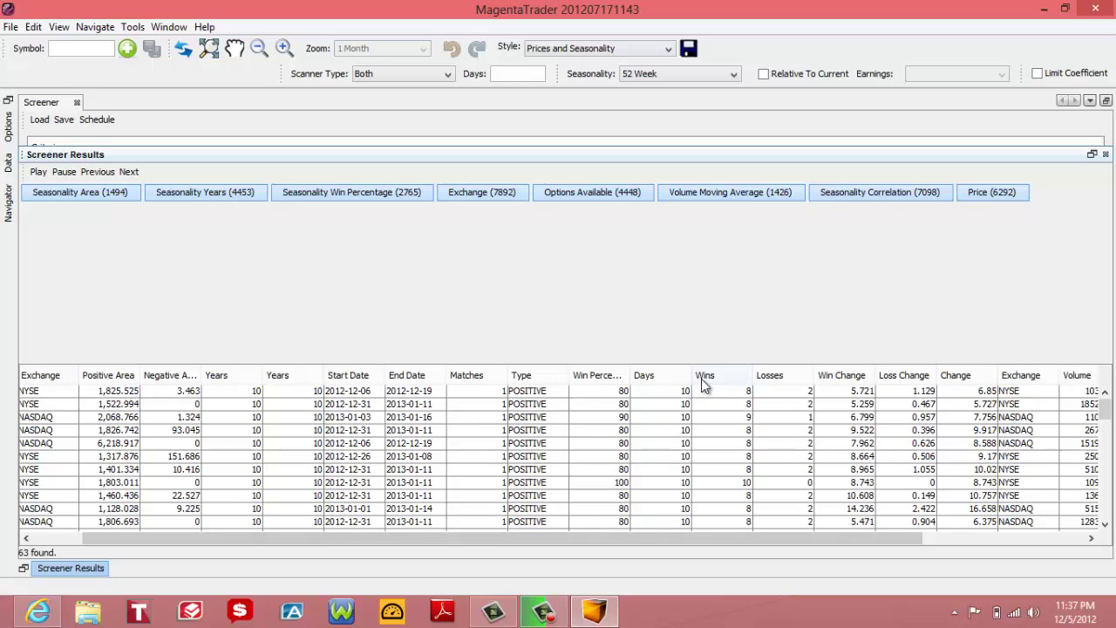
click(738, 379)
click(738, 379)
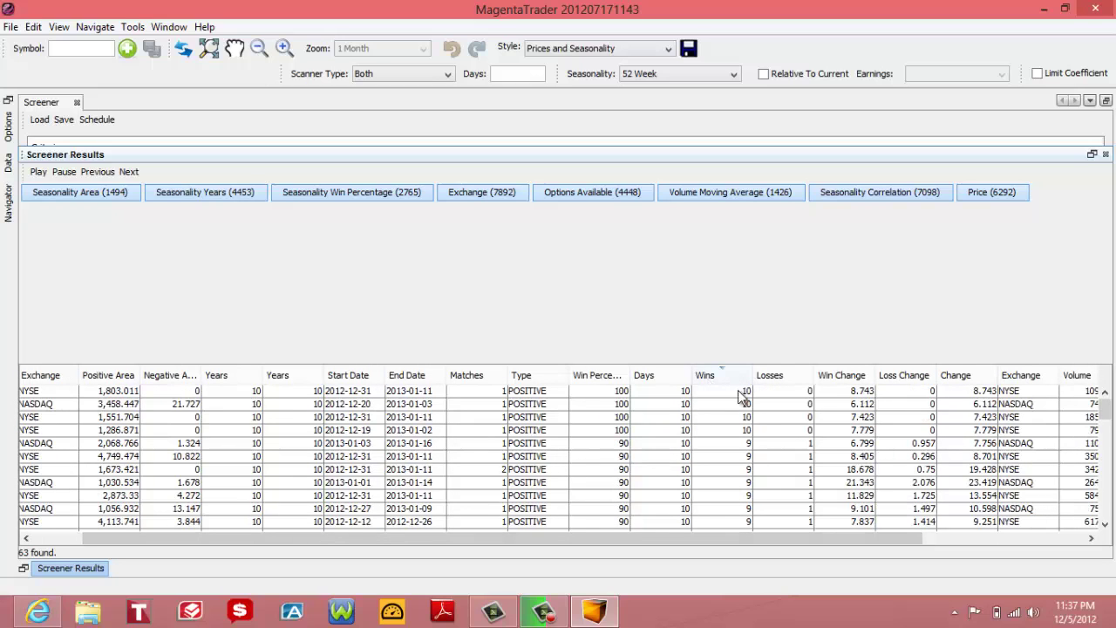
Step: Scroll across the results table and sort the stocks by correlation
drag(732, 539, 686, 539)
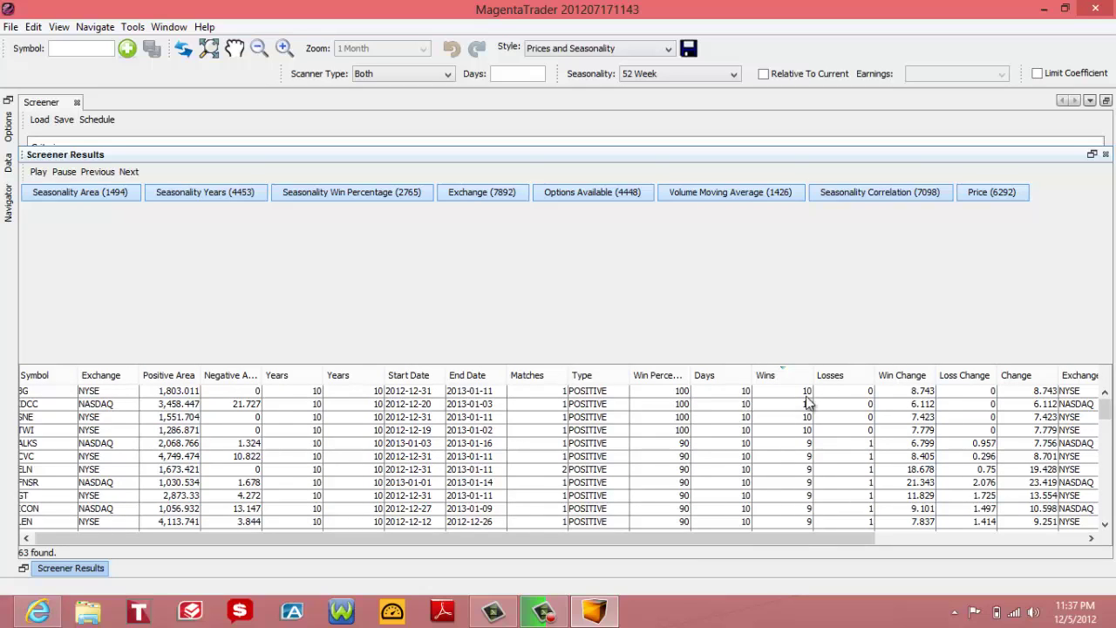
drag(637, 547, 510, 532)
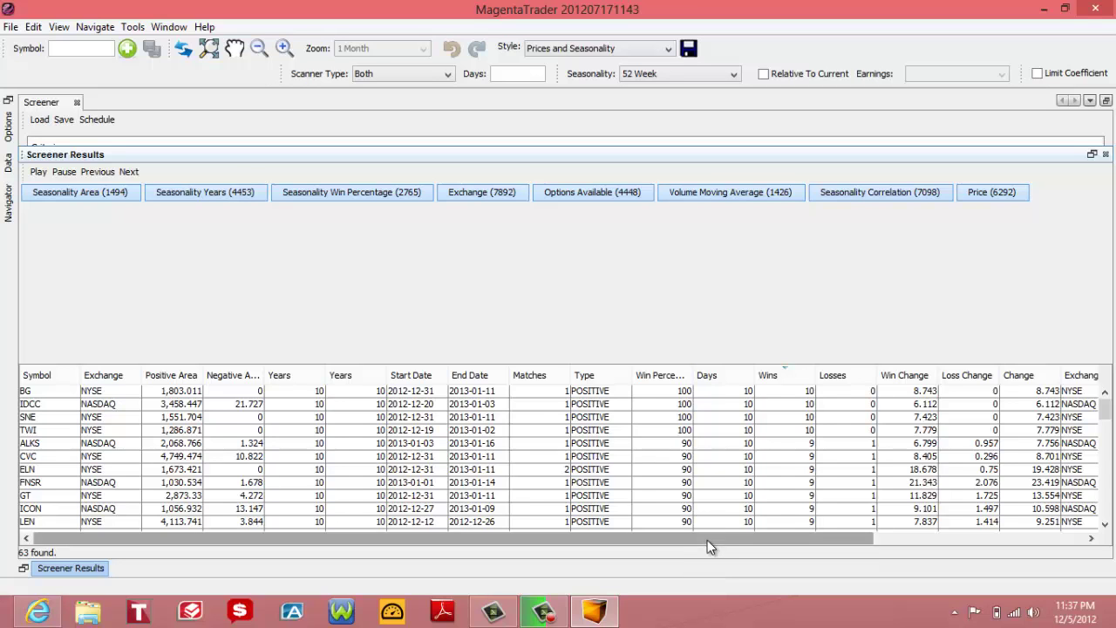
drag(708, 539, 973, 524)
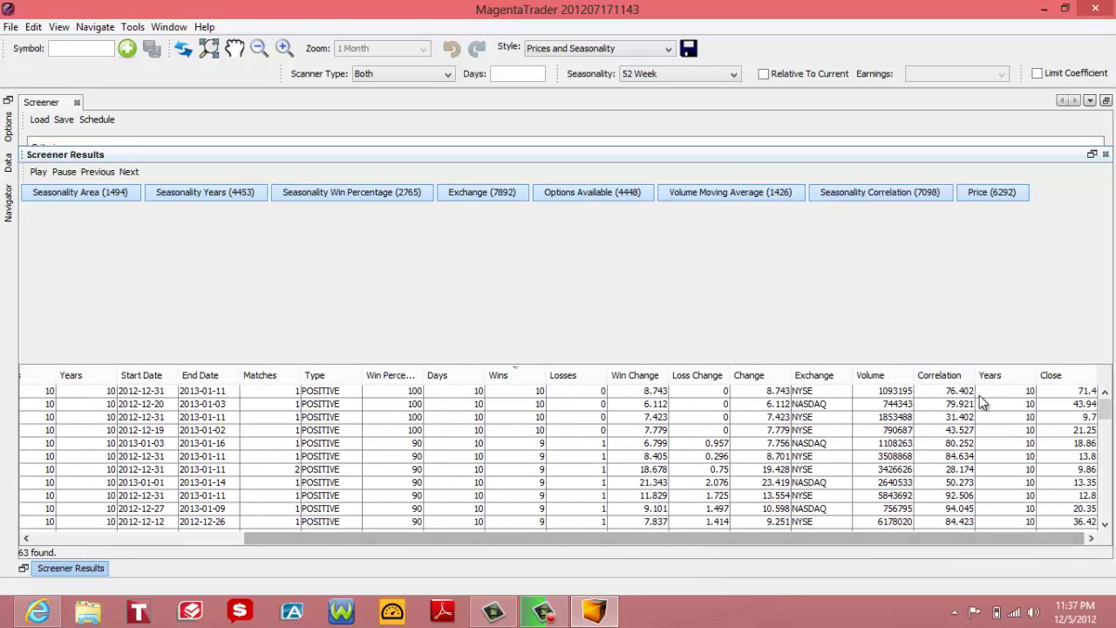
click(957, 375)
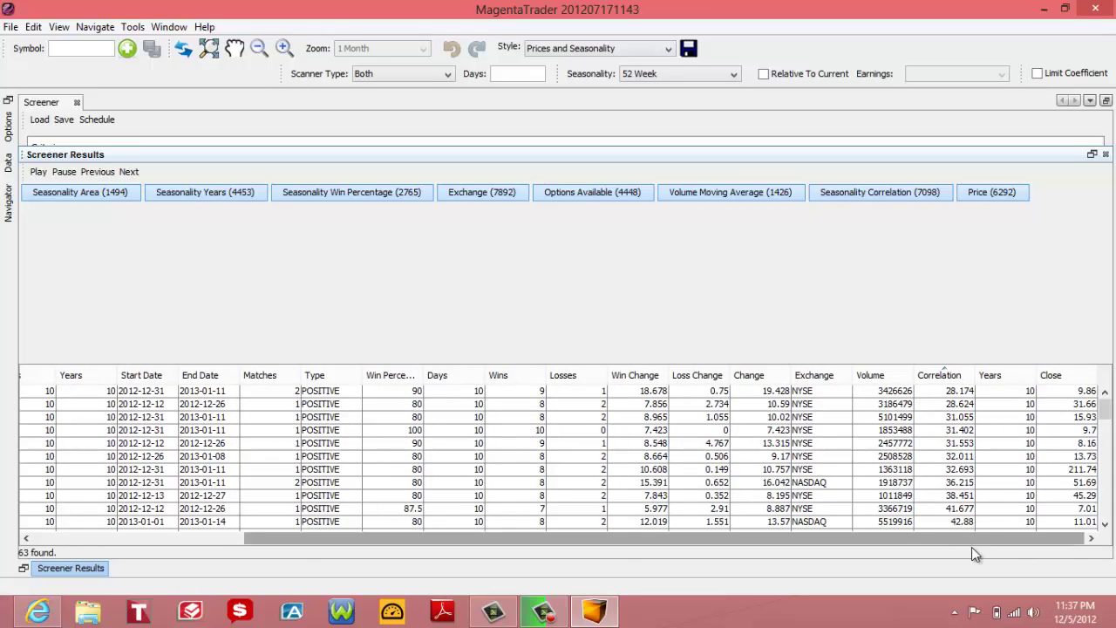
drag(872, 541, 575, 595)
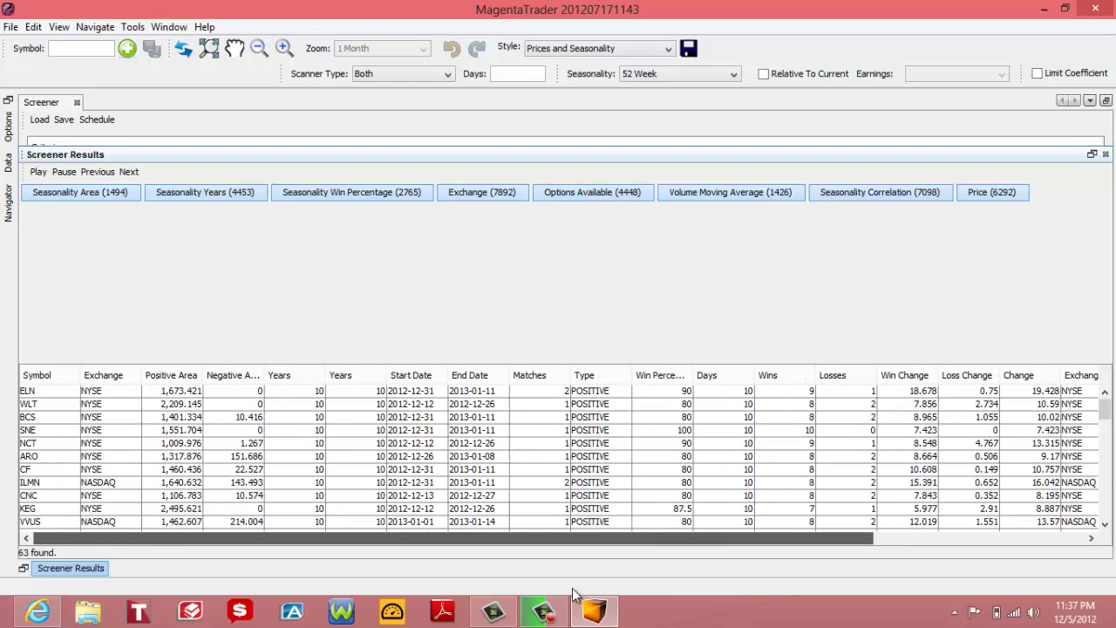
drag(710, 539, 864, 543)
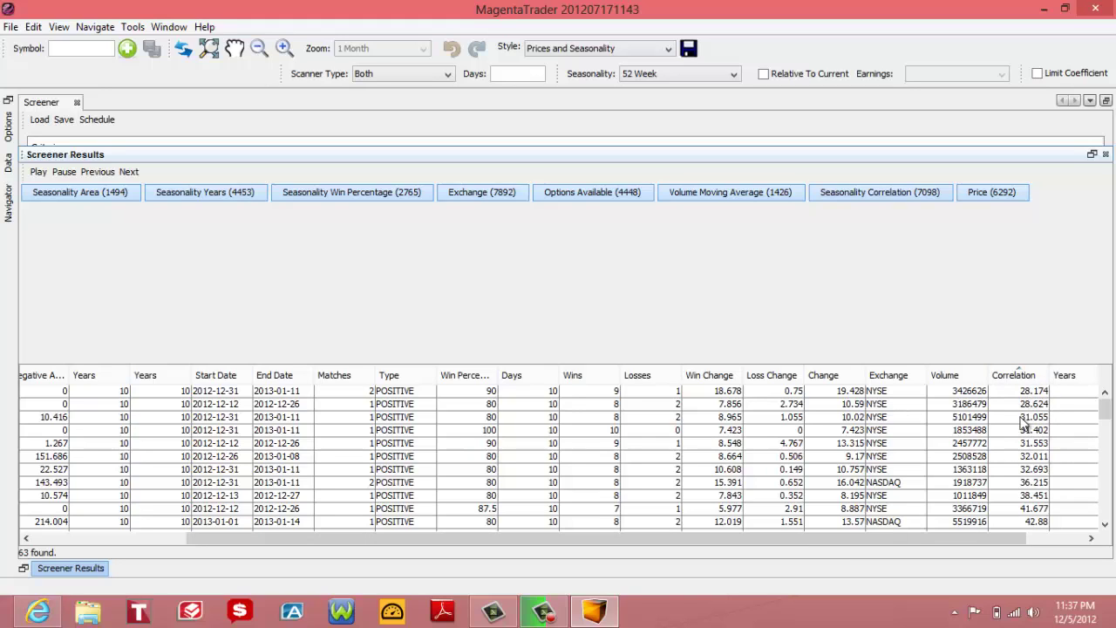
drag(807, 537, 541, 569)
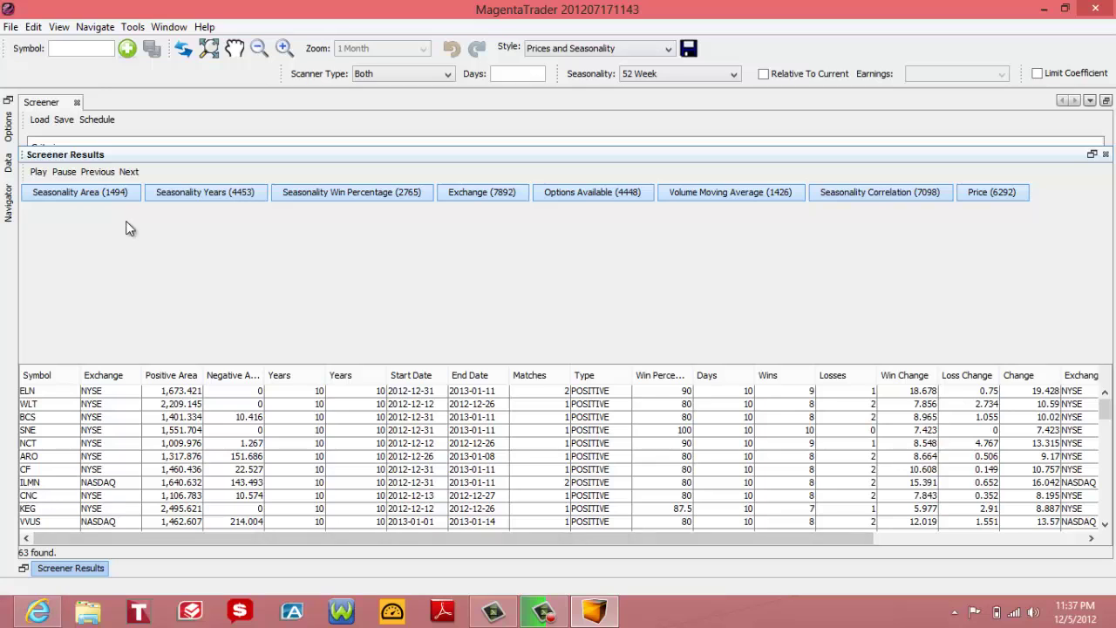
Step: Open the ILMN chart with Scanner Type Positive and a 30-day seasonality window
click(30, 485)
double_click(30, 482)
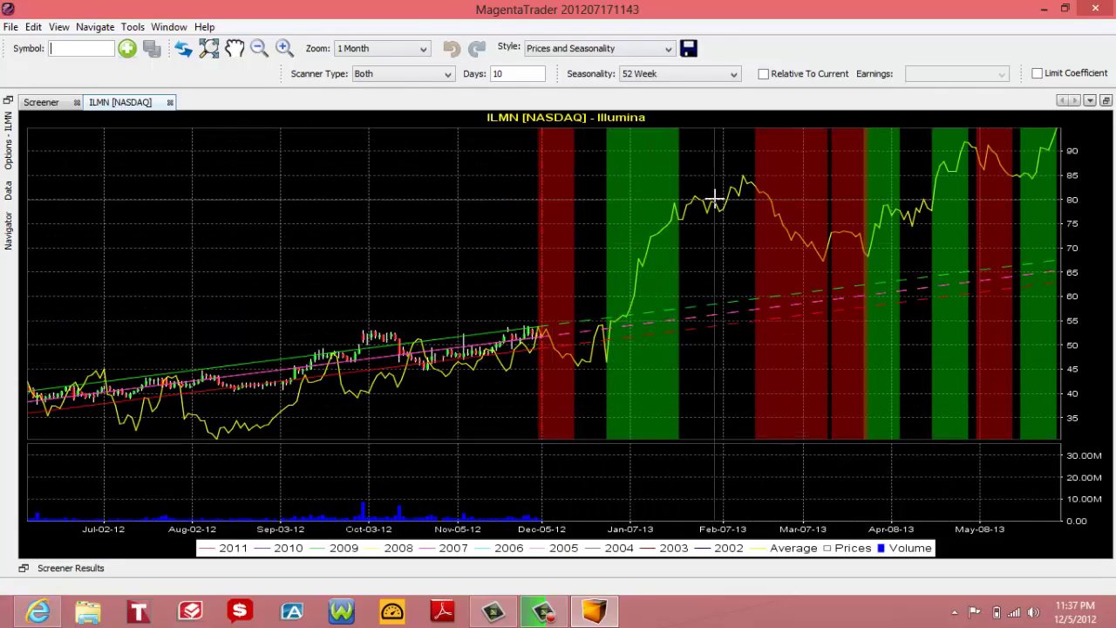
click(390, 76)
click(390, 90)
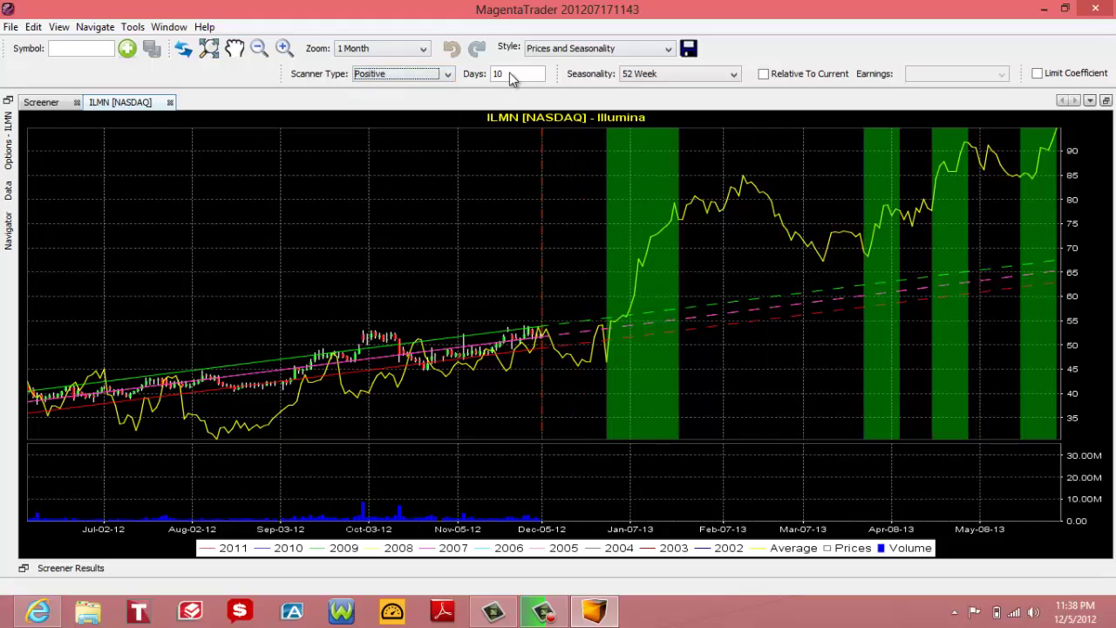
click(511, 75)
text(30)
key(Return)
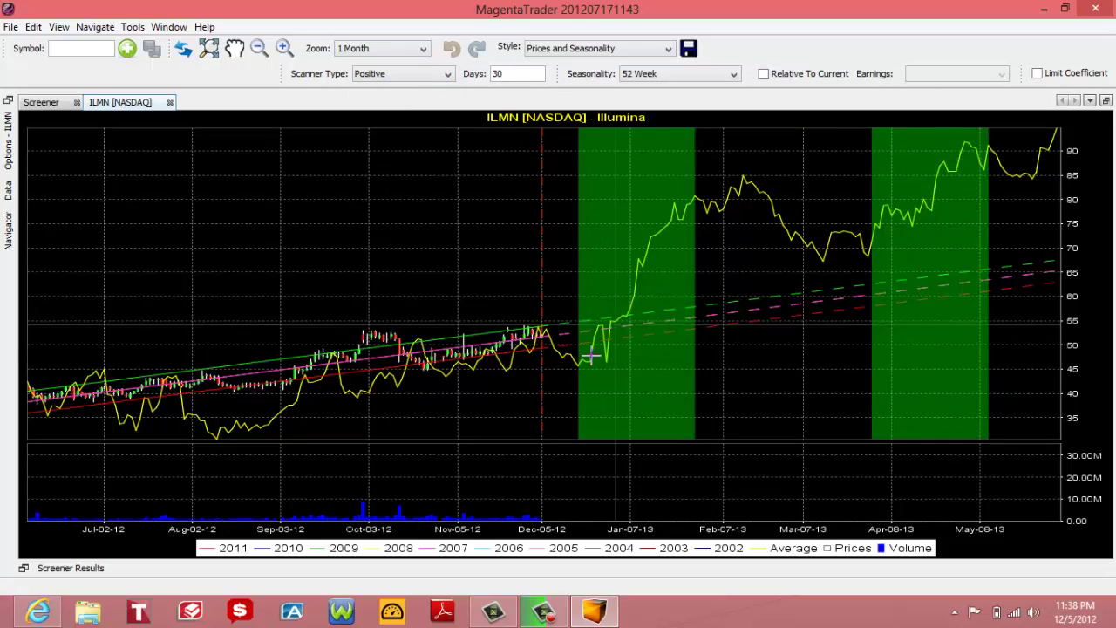
Step: Show the Data panel of daily values and narrow it beside the chart
click(13, 196)
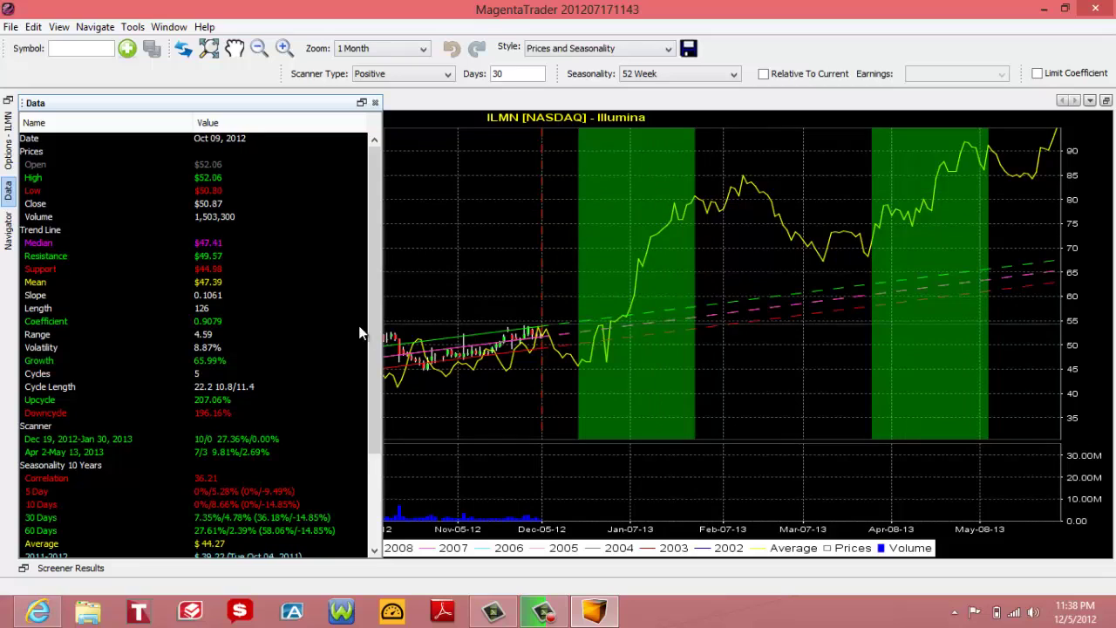
drag(380, 327, 262, 331)
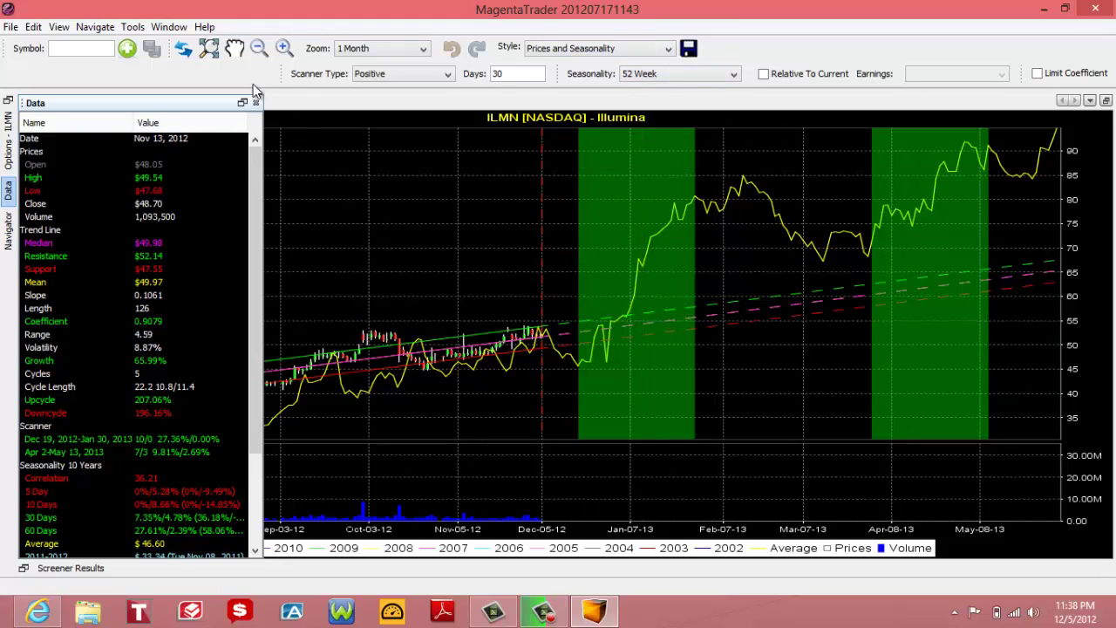
click(169, 27)
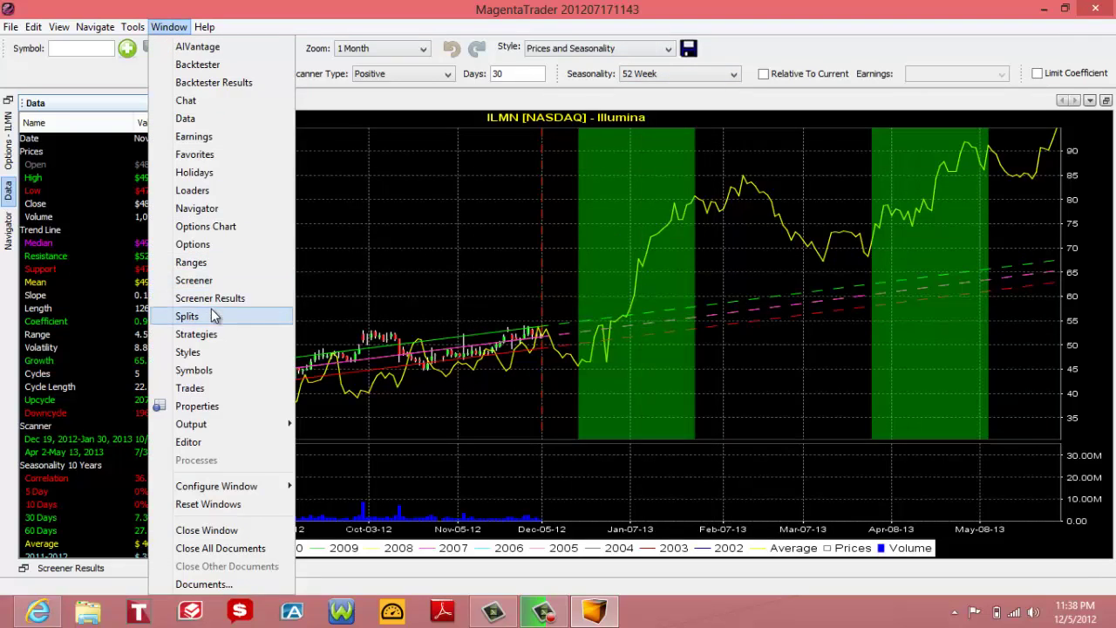
Step: Return to the Screener criteria form and save the current criteria as a newly named strategy
click(198, 280)
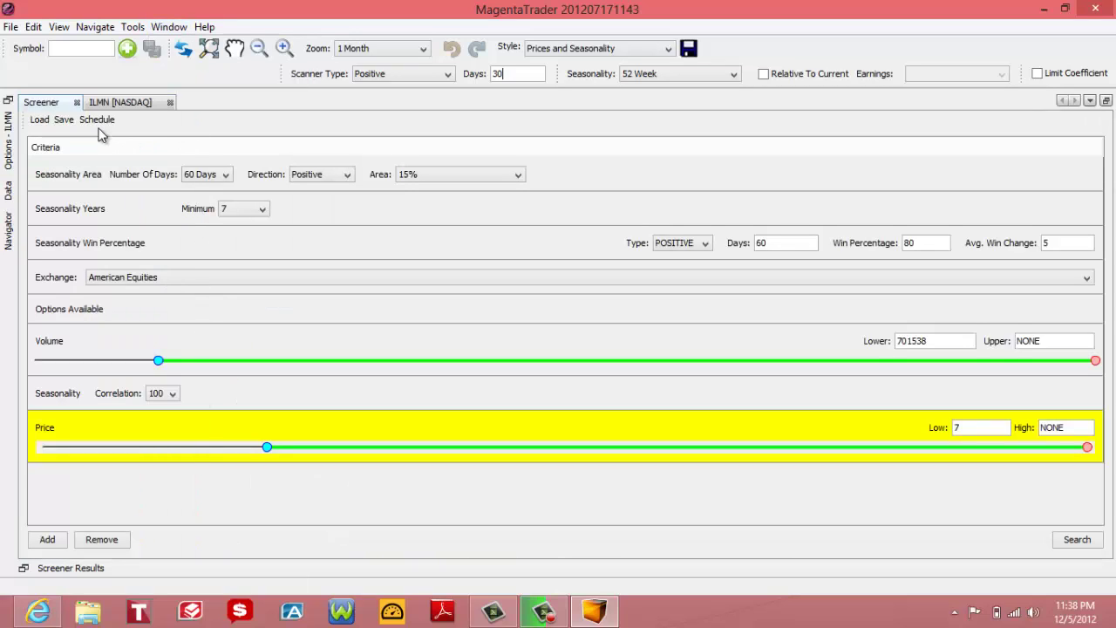
click(65, 121)
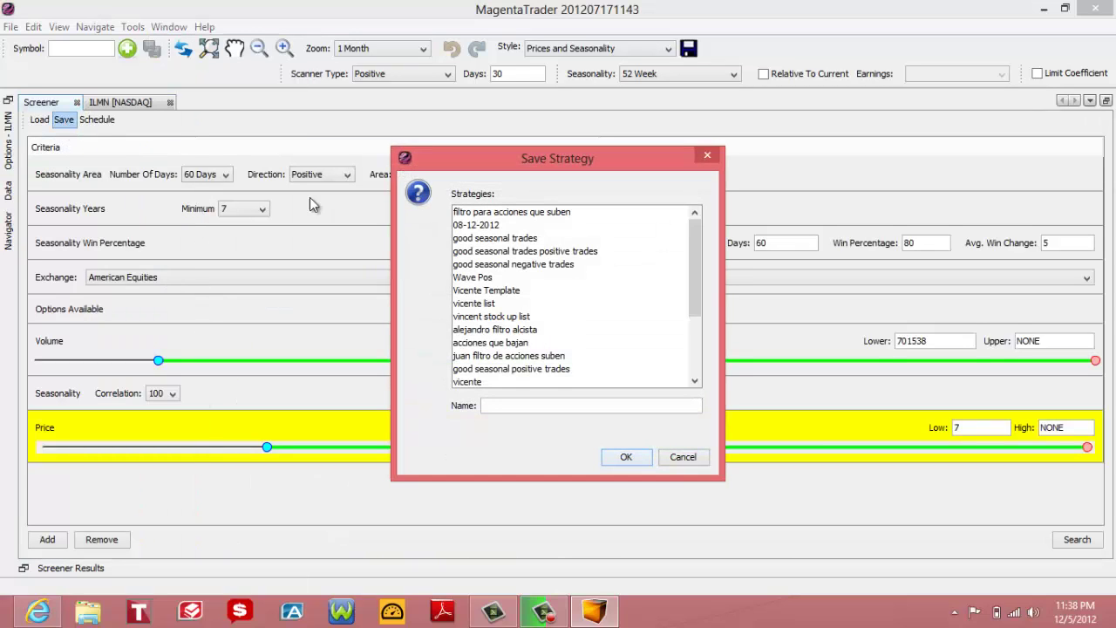
drag(696, 268, 693, 367)
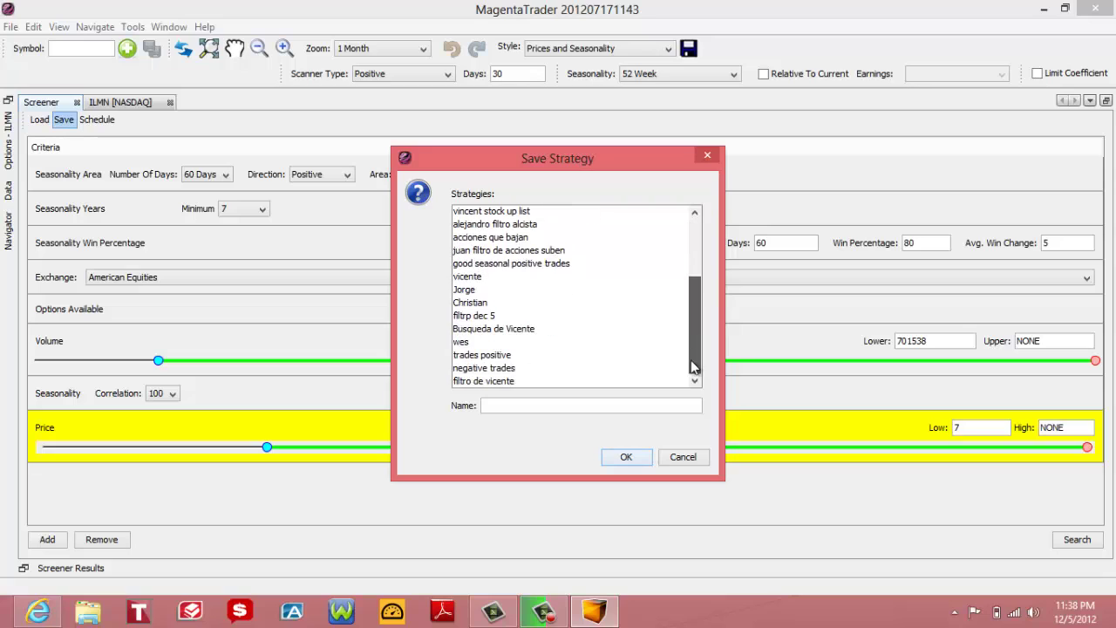
click(515, 404)
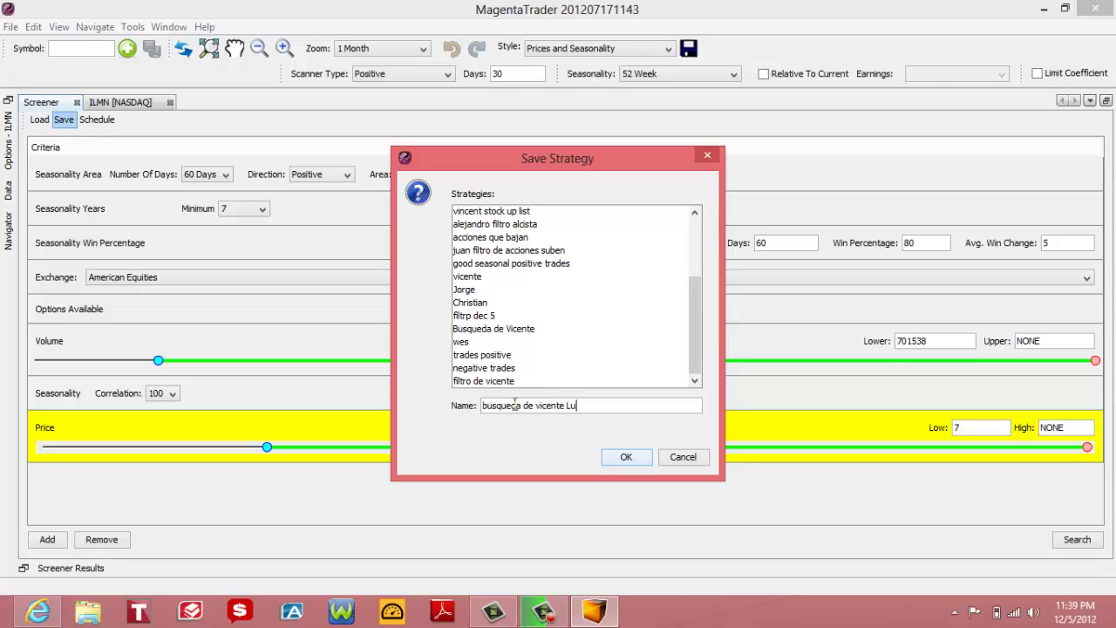
click(646, 457)
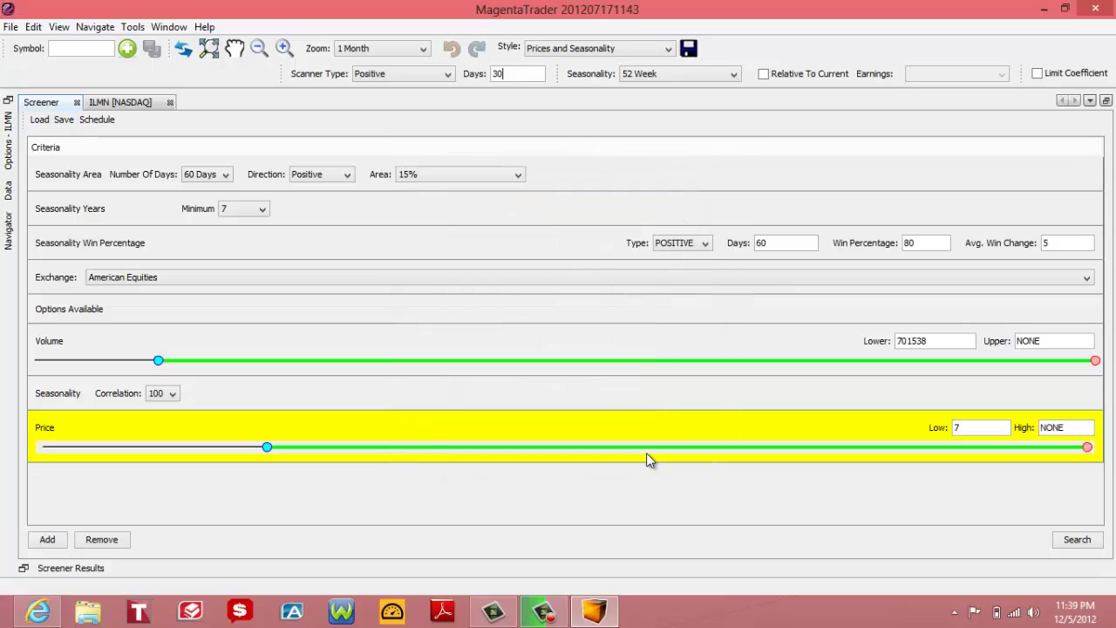
Step: Set seasonality direction and win percentage type to Negative and run the screen (3 stocks)
click(345, 174)
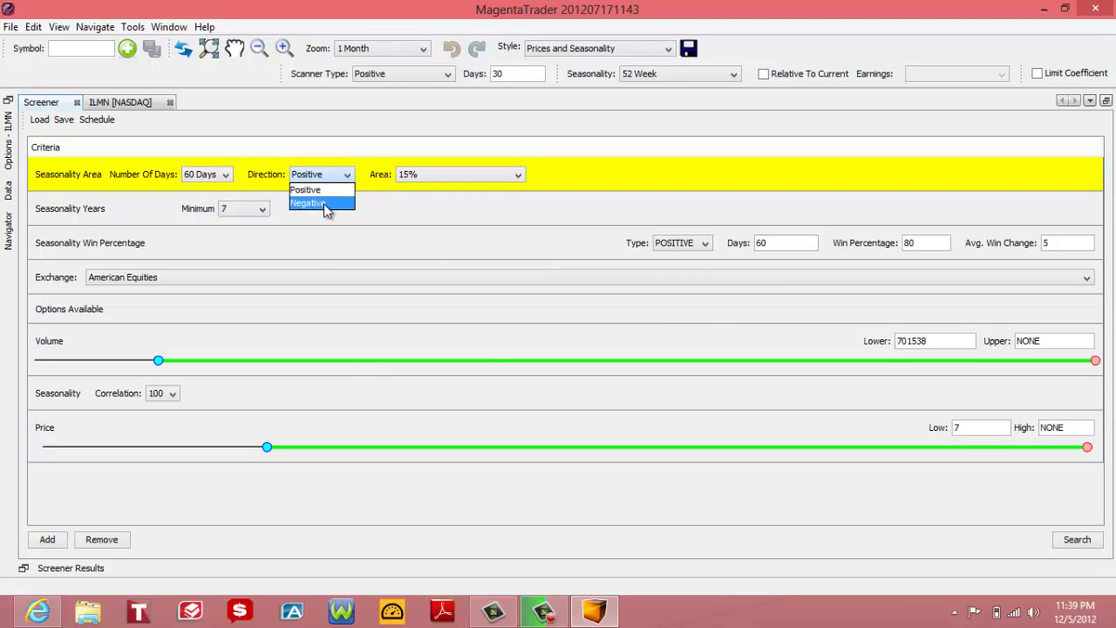
click(682, 243)
click(683, 269)
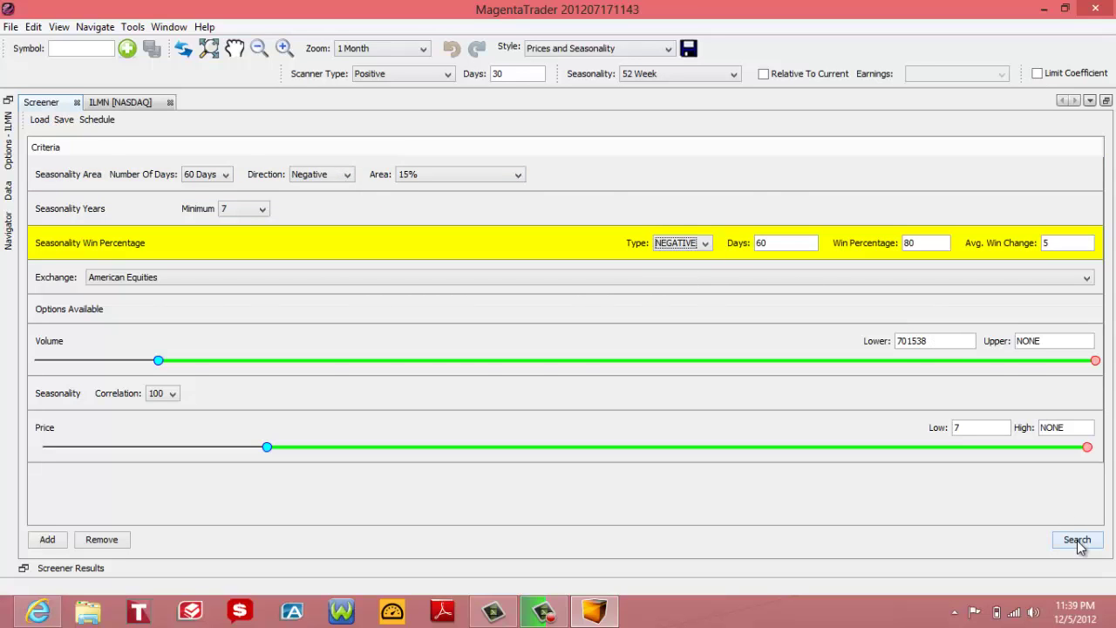
click(1078, 540)
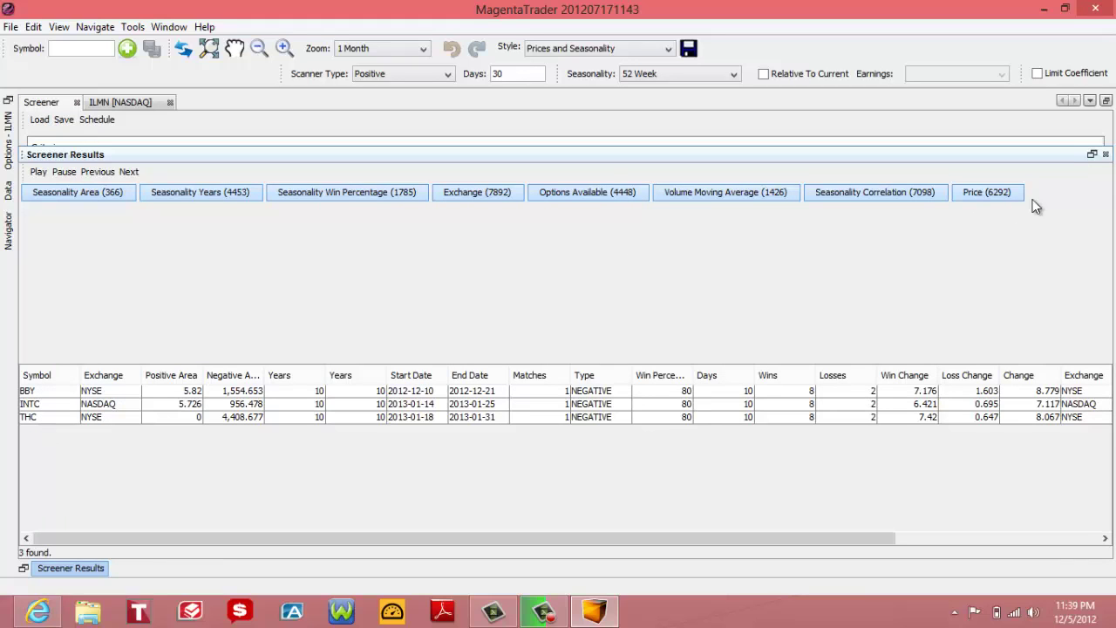
click(1104, 154)
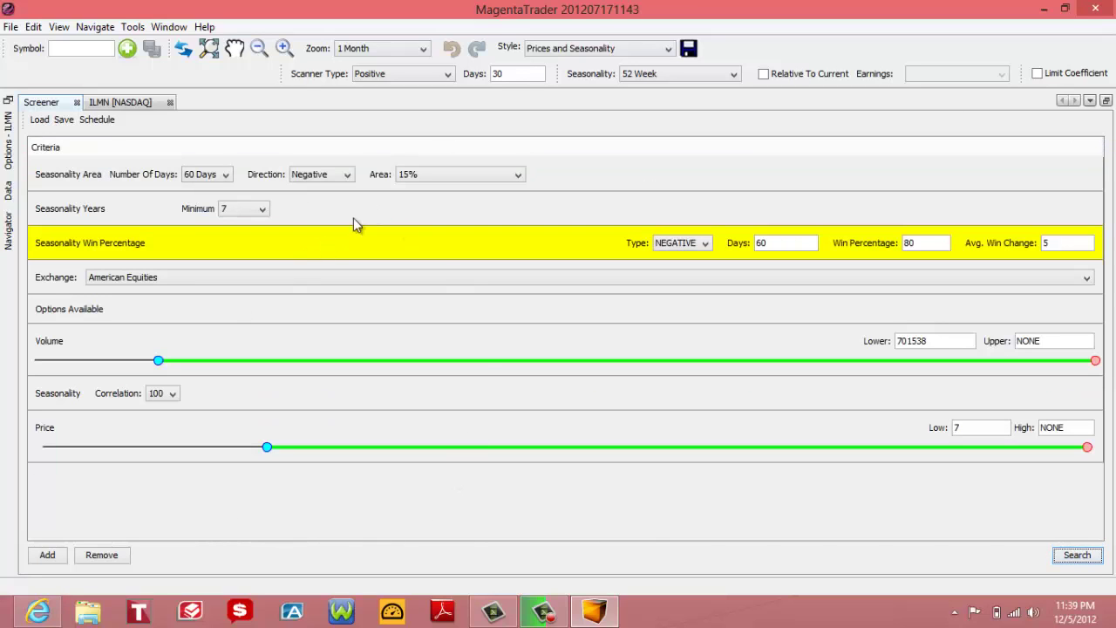
Step: Restore both settings to Positive, rerun the screen for 63 matches, then minimize MagentaTrader
click(352, 177)
click(345, 188)
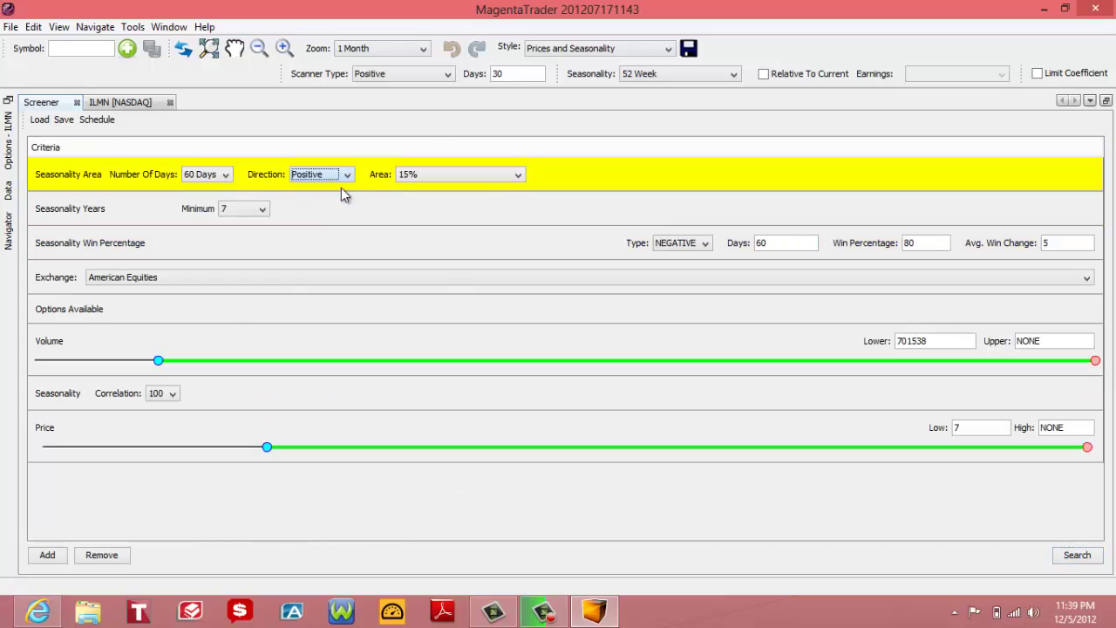
click(701, 244)
click(687, 257)
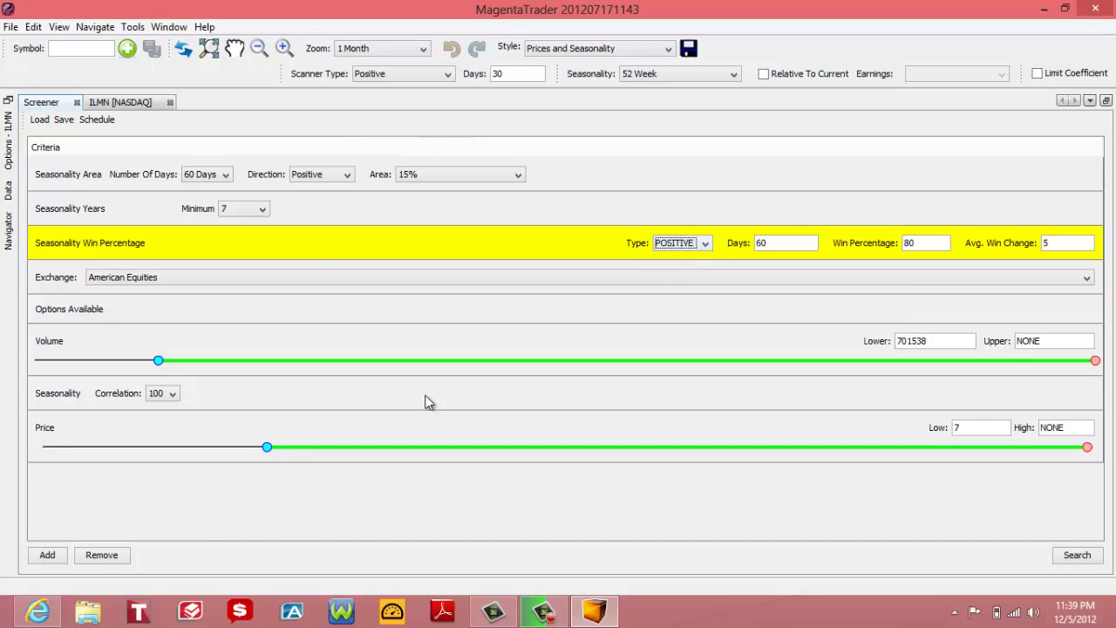
click(1075, 555)
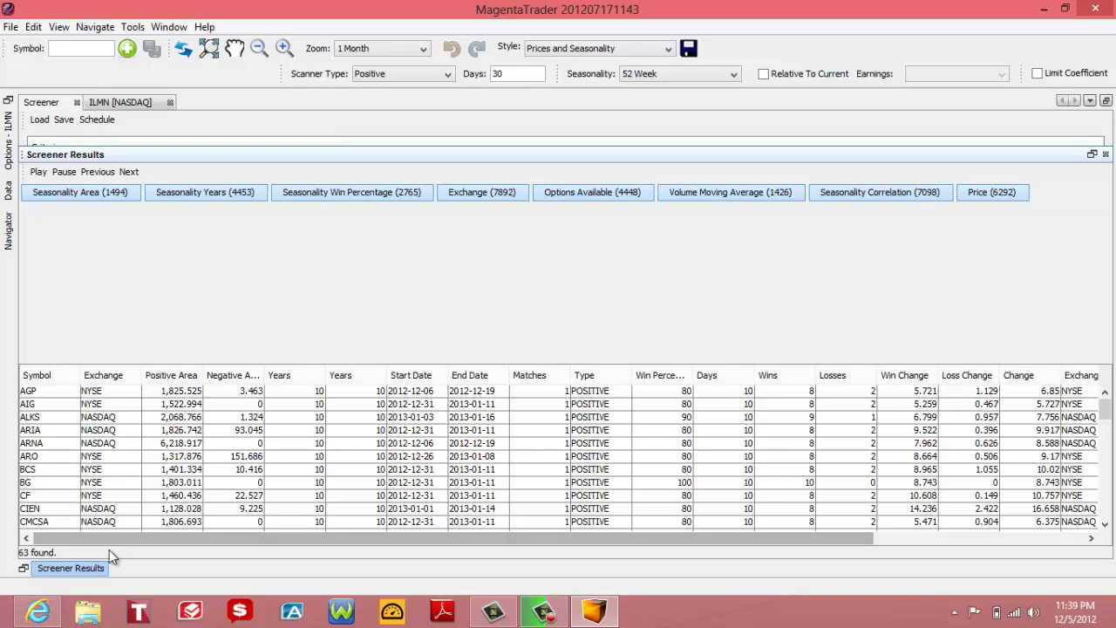
drag(1104, 412, 1108, 513)
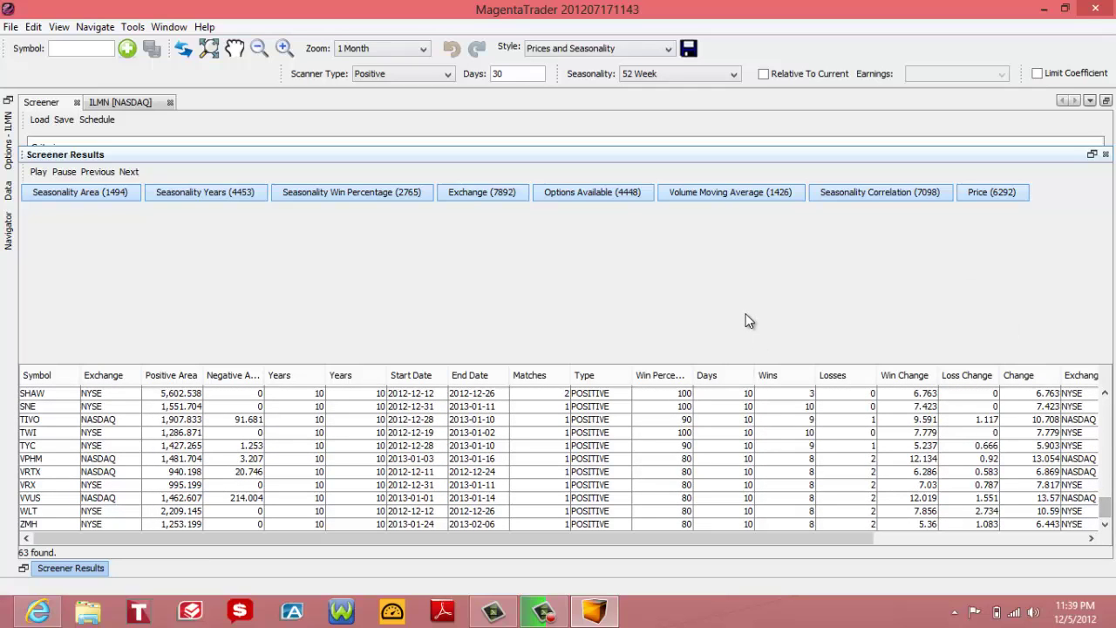
click(1043, 10)
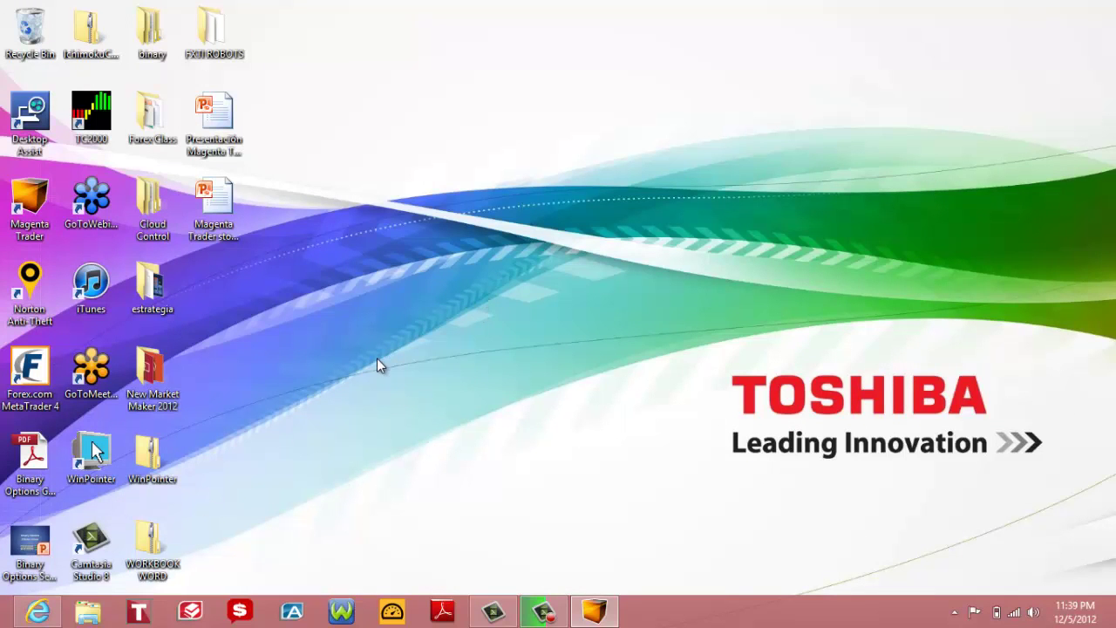
click(38, 611)
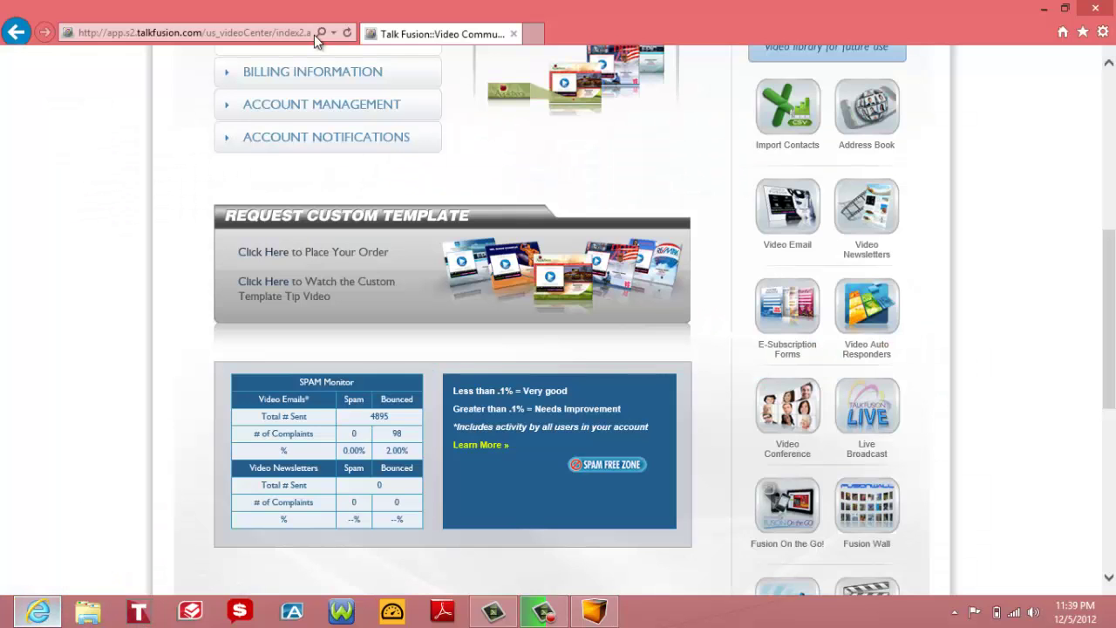
click(236, 32)
text(www.m)
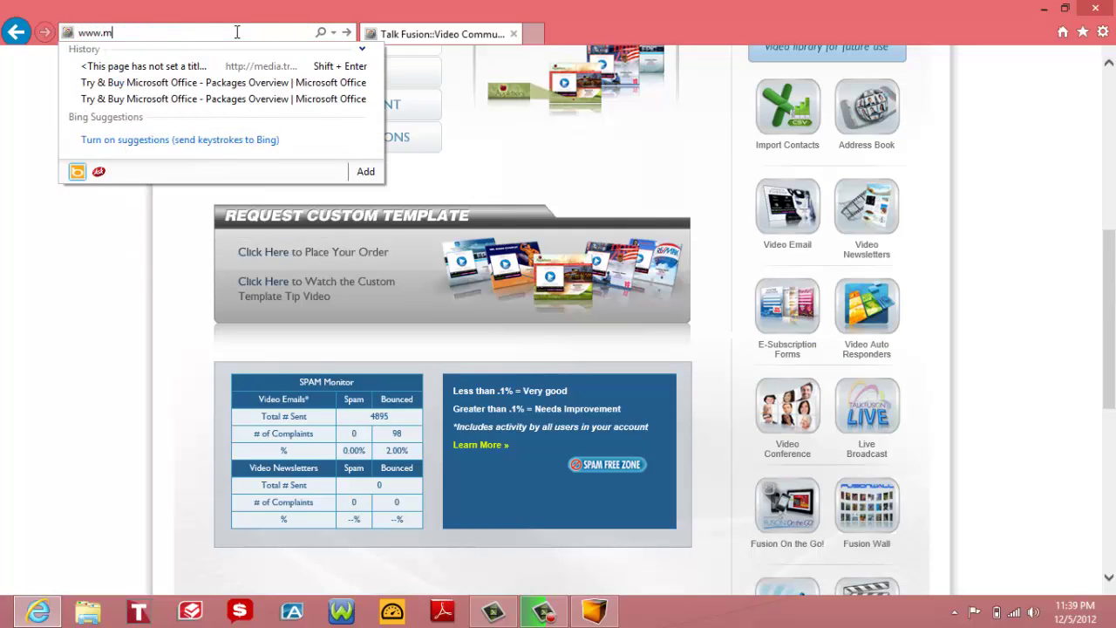
text(agentatrader.com/)
key(Return)
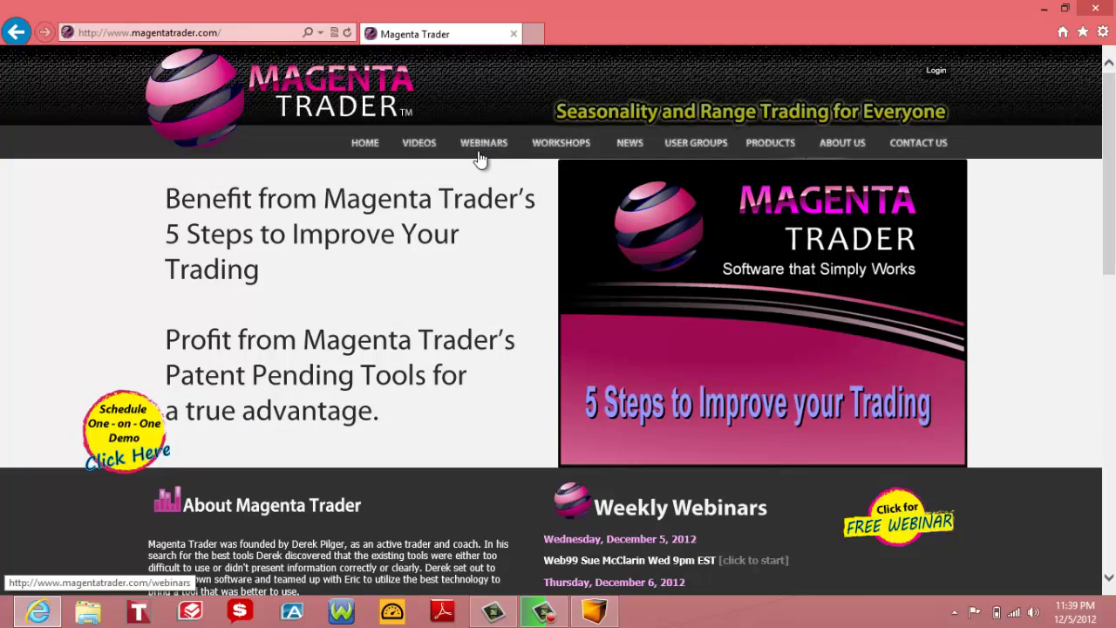
click(480, 149)
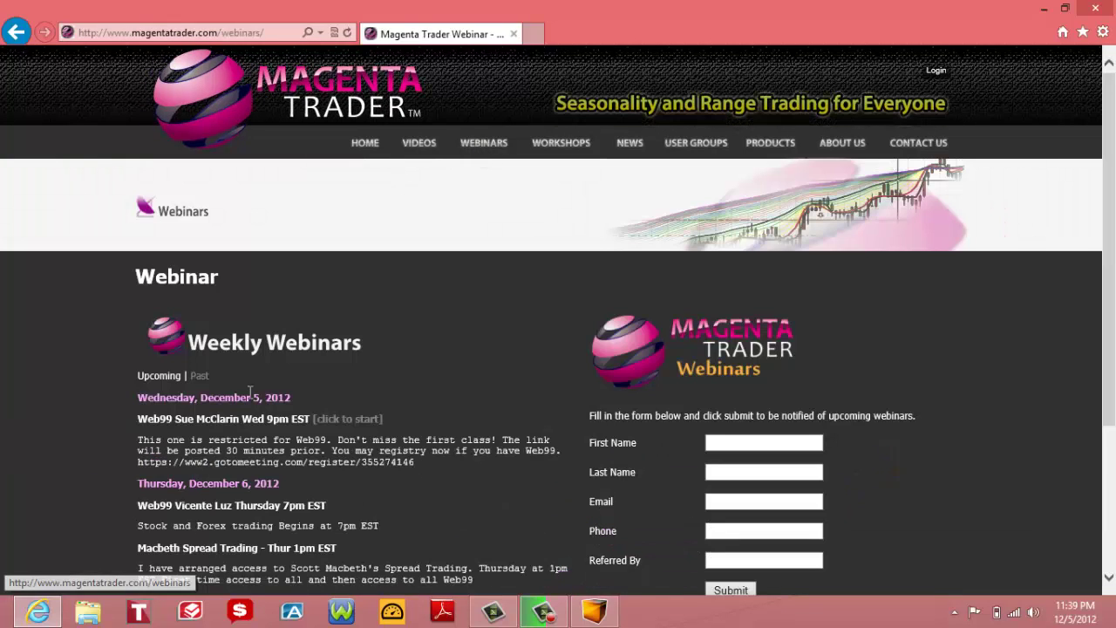